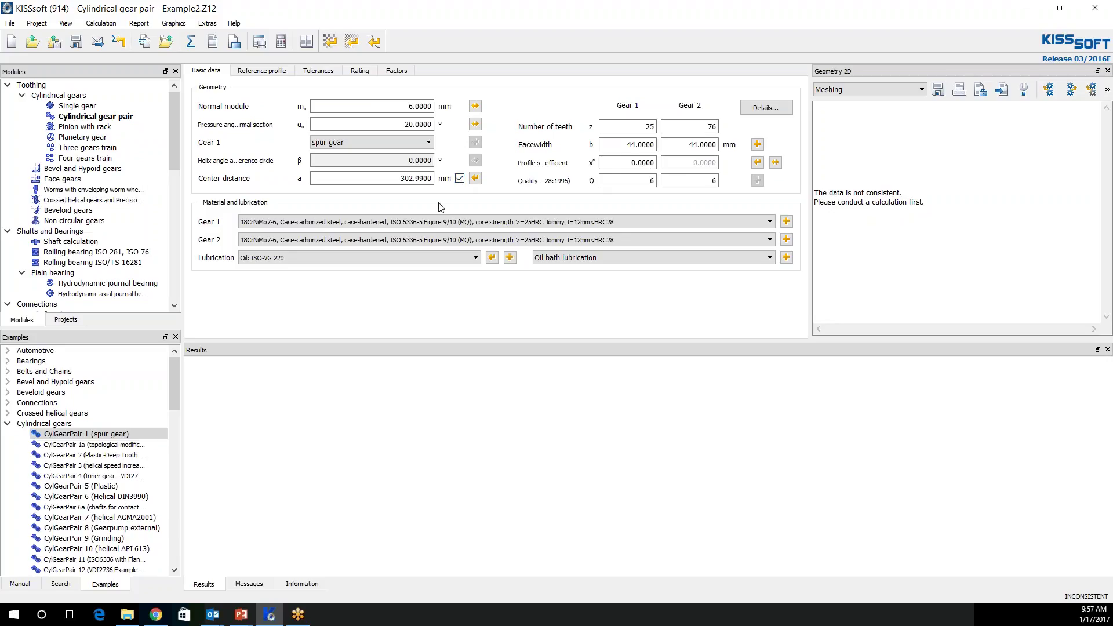
Step: In module settings, allow large profile shift and keep only the root circle on profile shift changes
left_click(235, 42)
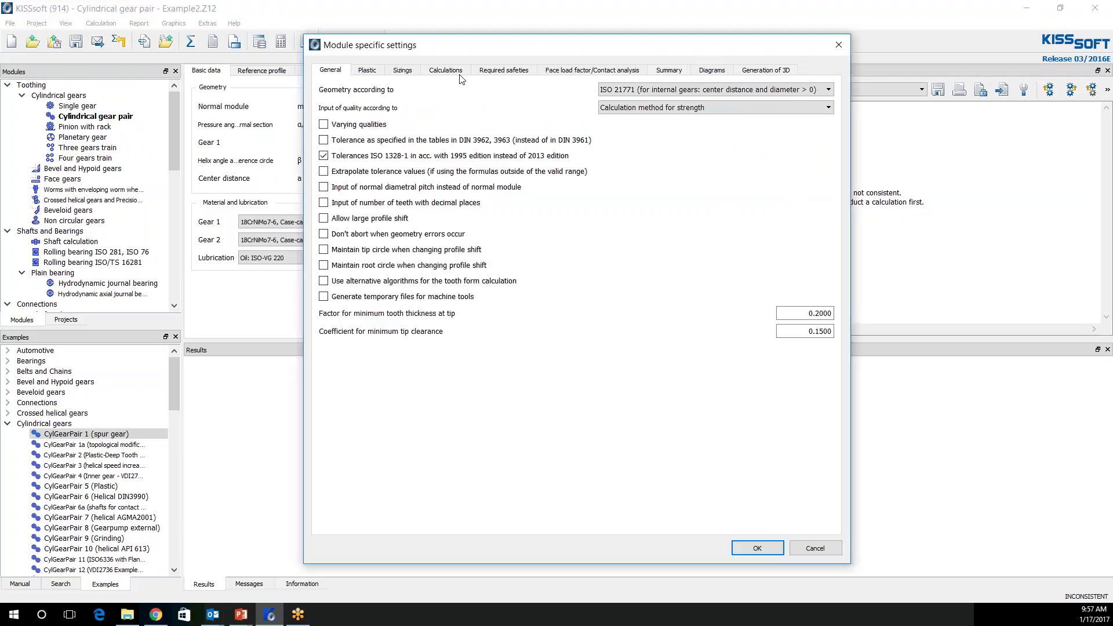
left_click(452, 72)
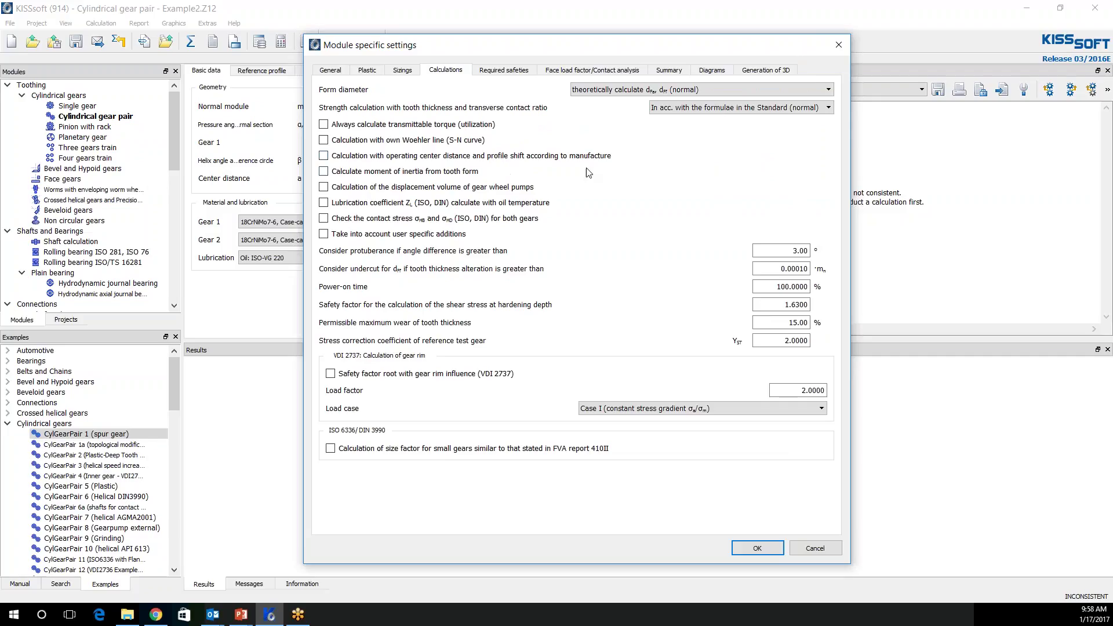
left_click(332, 72)
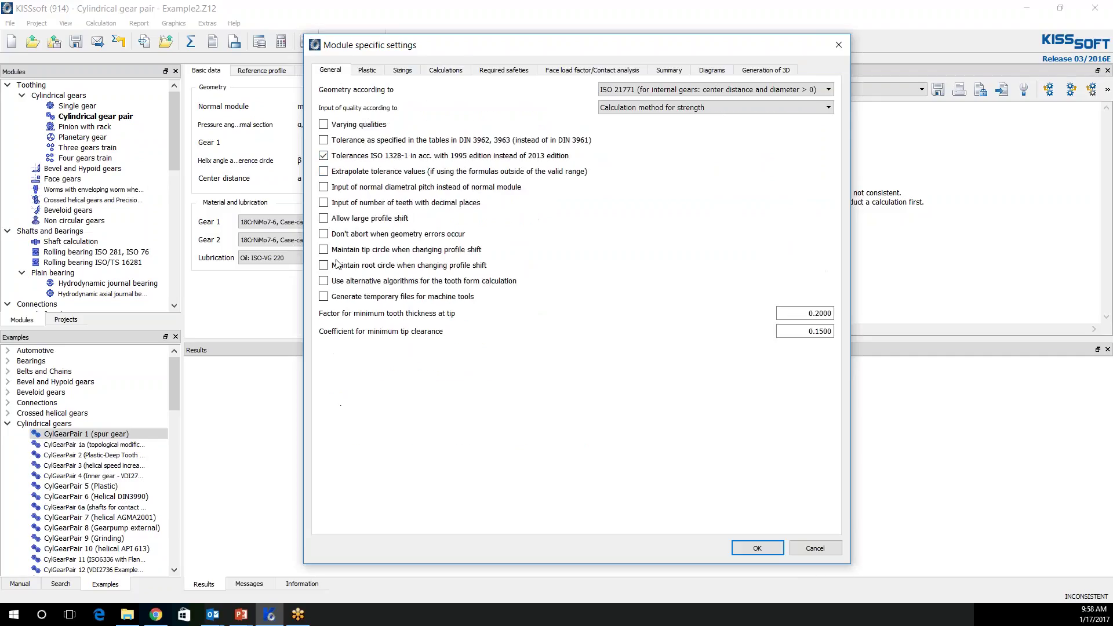
left_click(324, 219)
left_click(323, 265)
left_click(323, 249)
left_click(323, 249)
left_click(758, 548)
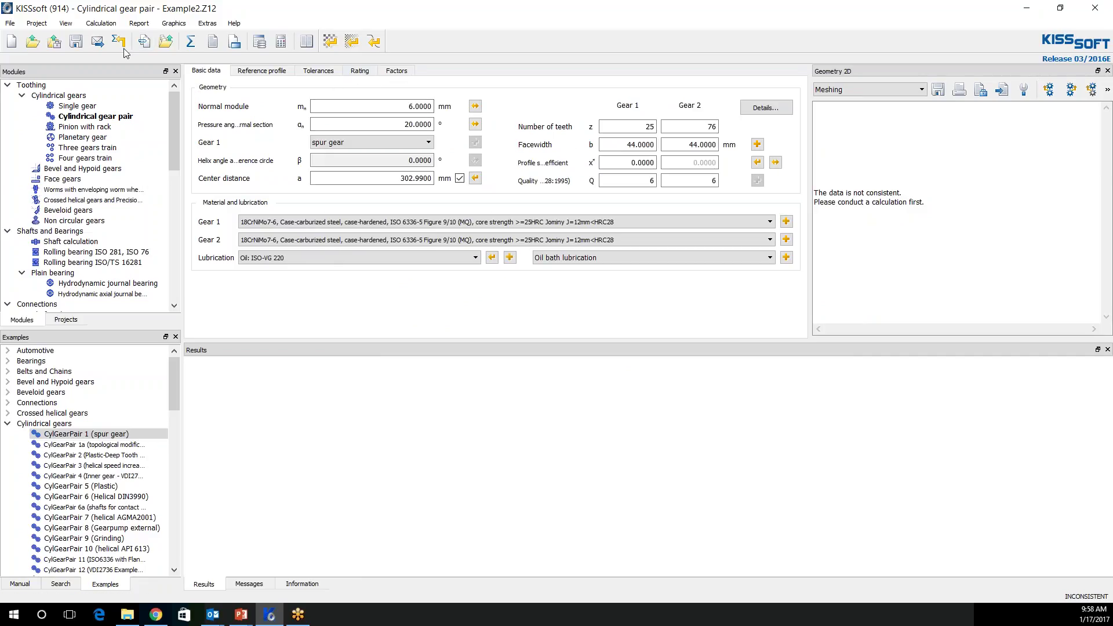
Step: Switch off strength rating, collapse the cylindrical gear examples and narrow the side panel
left_click(101, 23)
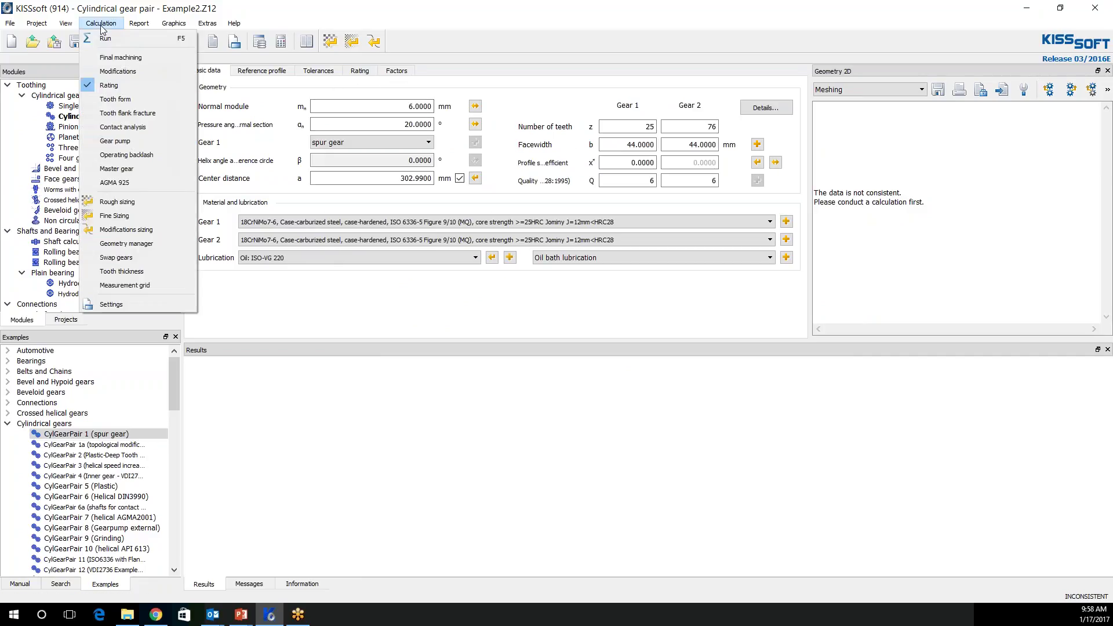
left_click(118, 83)
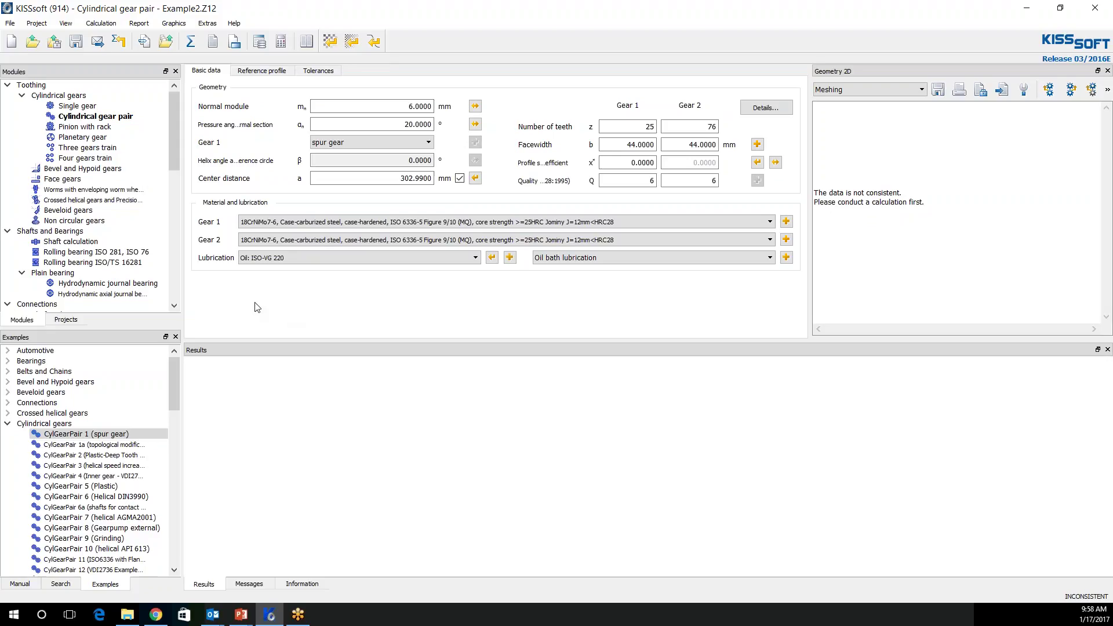
left_click(5, 425)
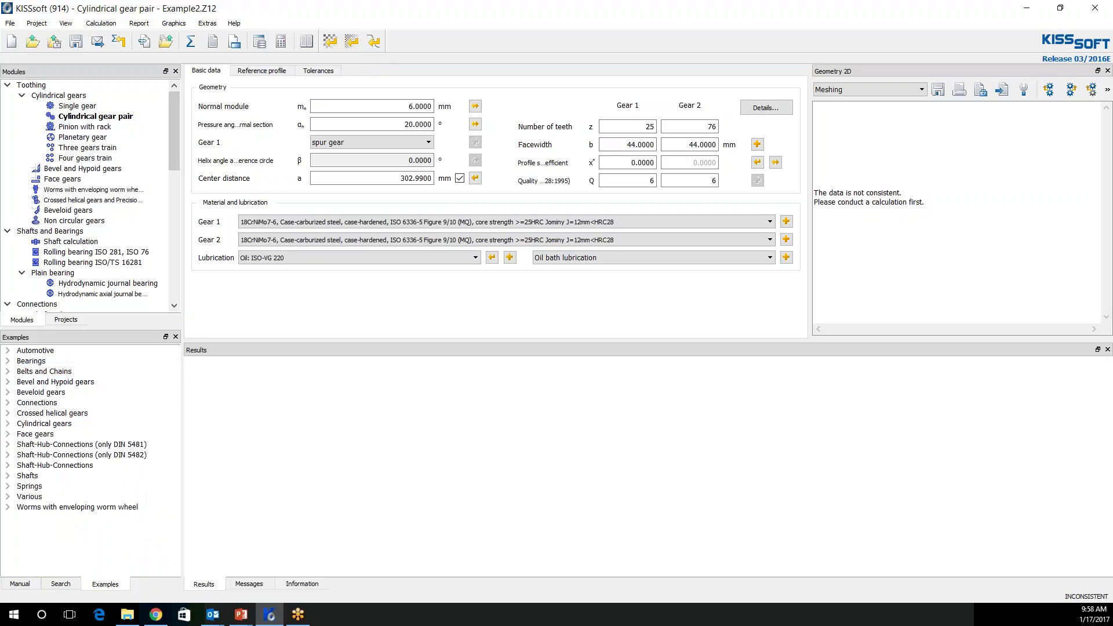
left_click_drag(183, 232, 120, 232)
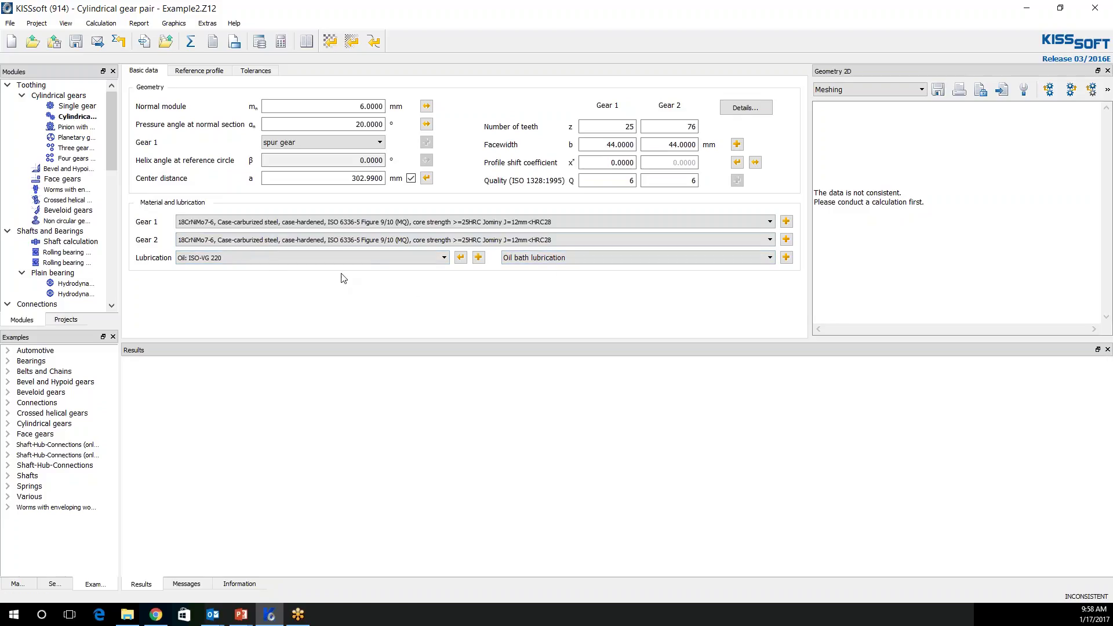
Step: Set Gear 1's reference profile to Own Input, entered by diameters
left_click(208, 72)
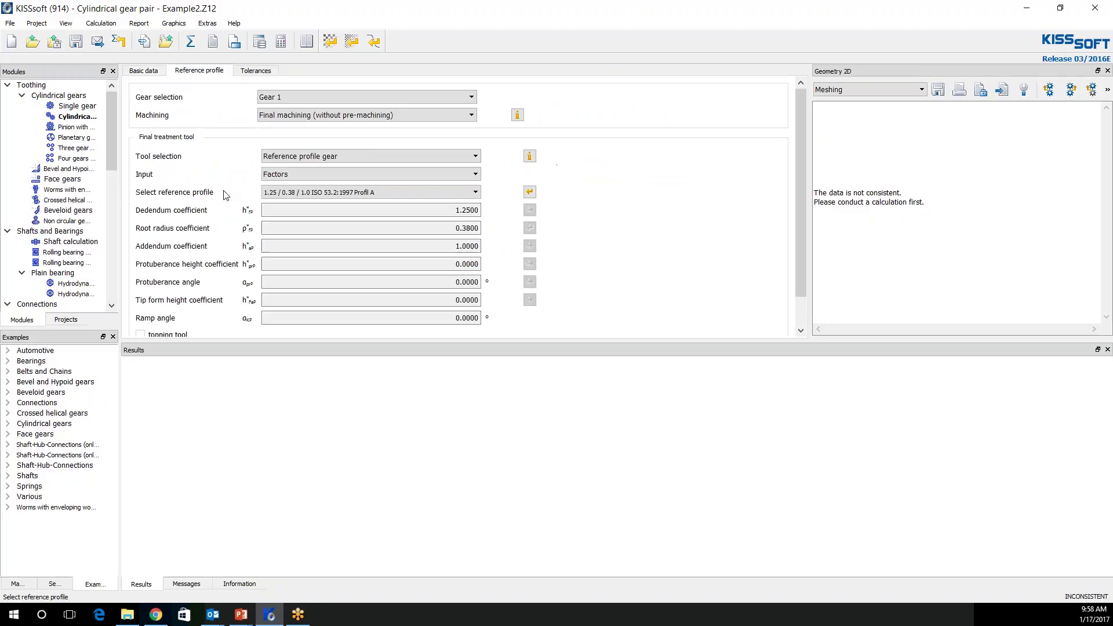
left_click(275, 174)
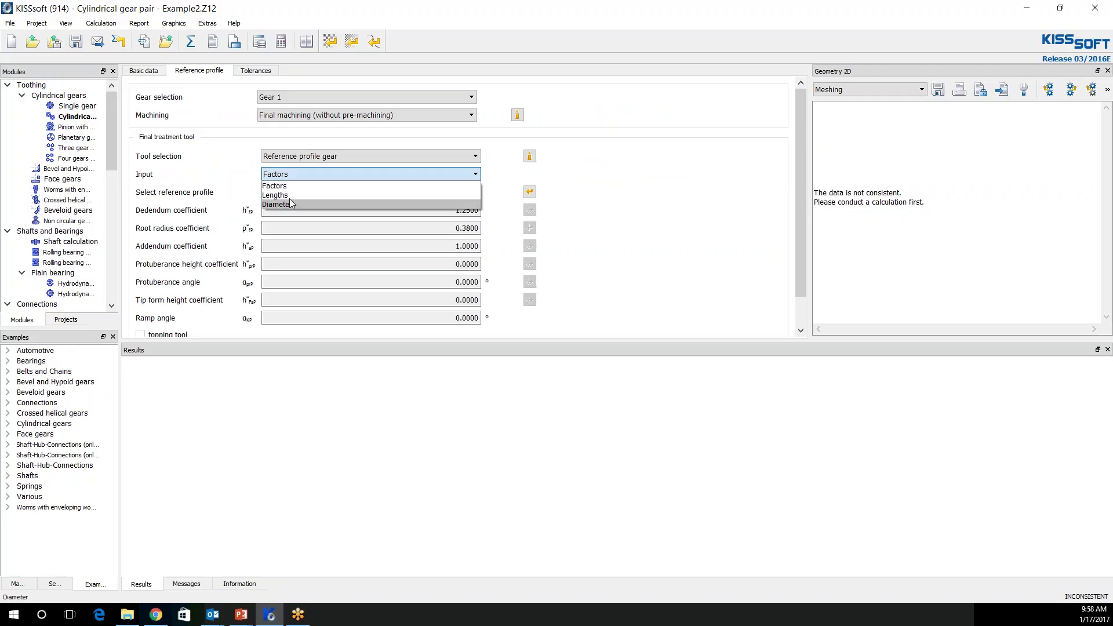
left_click(290, 203)
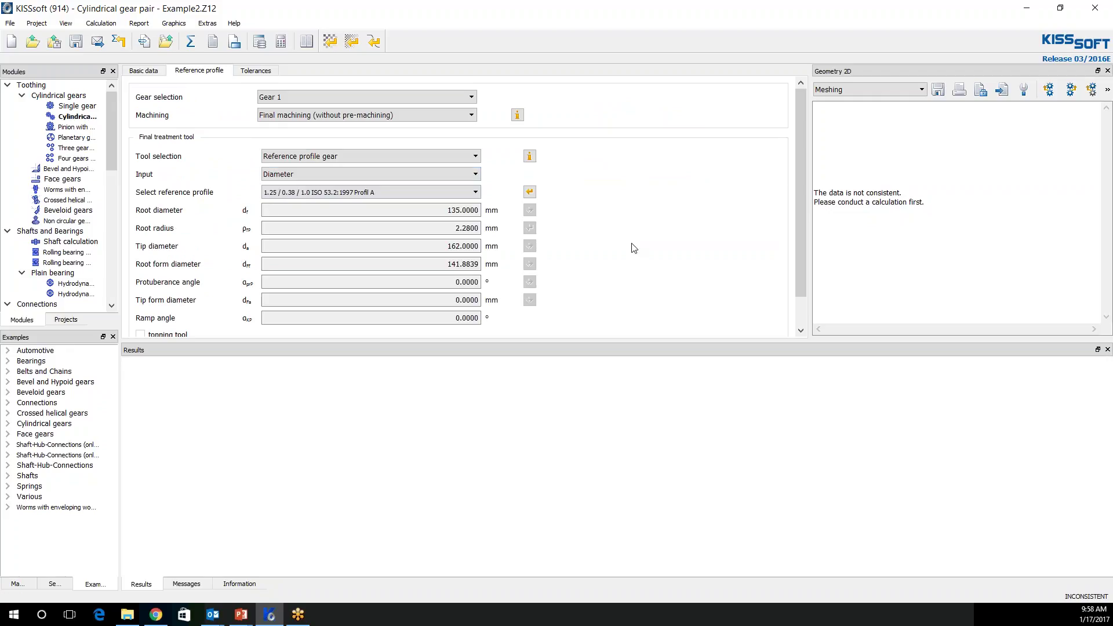
left_click(428, 194)
left_click(370, 205)
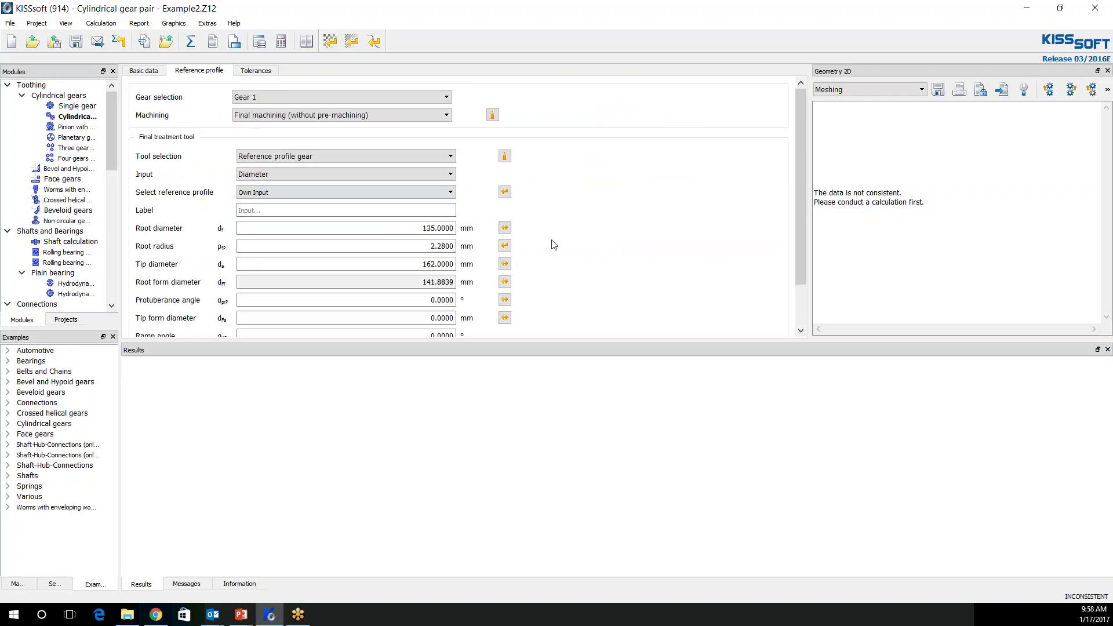
Step: Replace the theoretical root diameter with the measured 137.2710 mm
left_click(504, 227)
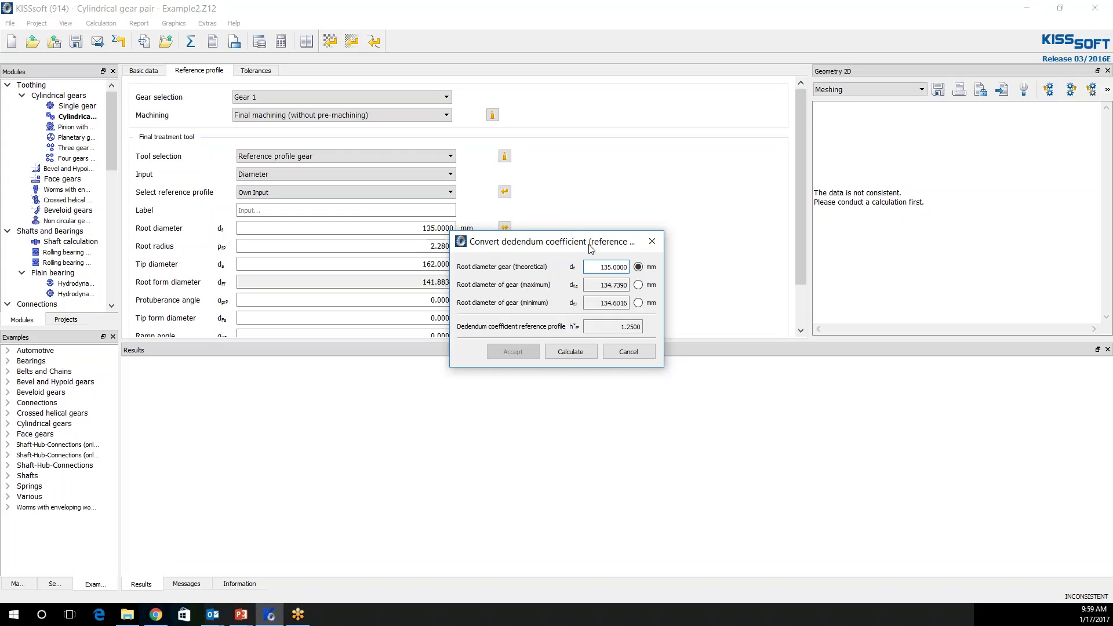
double_click(606, 267)
type("137.271")
left_click(586, 350)
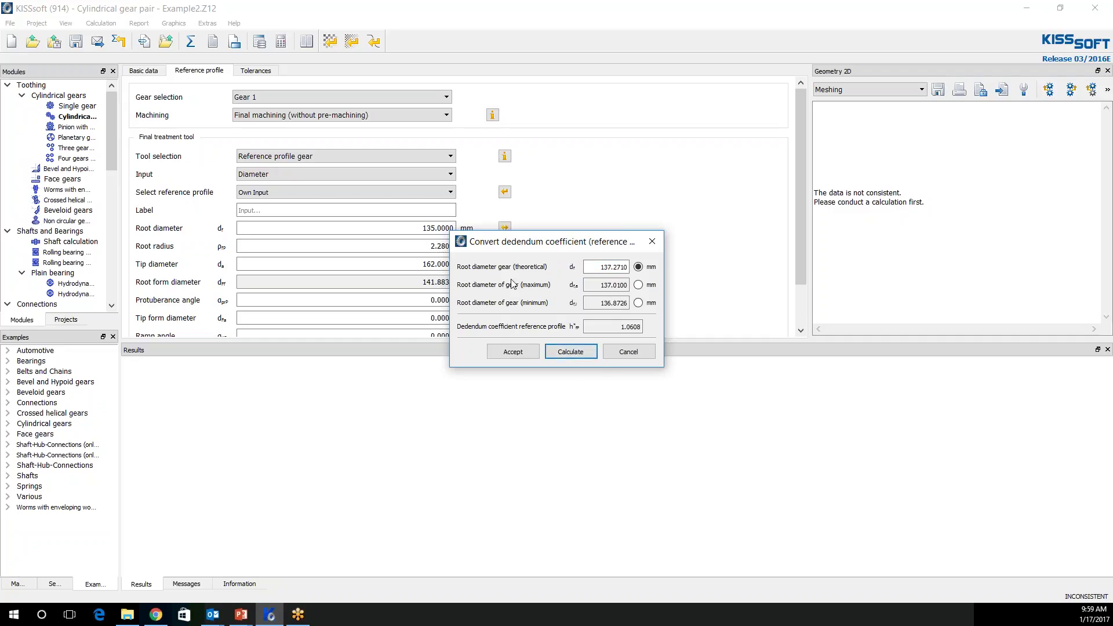
left_click(522, 351)
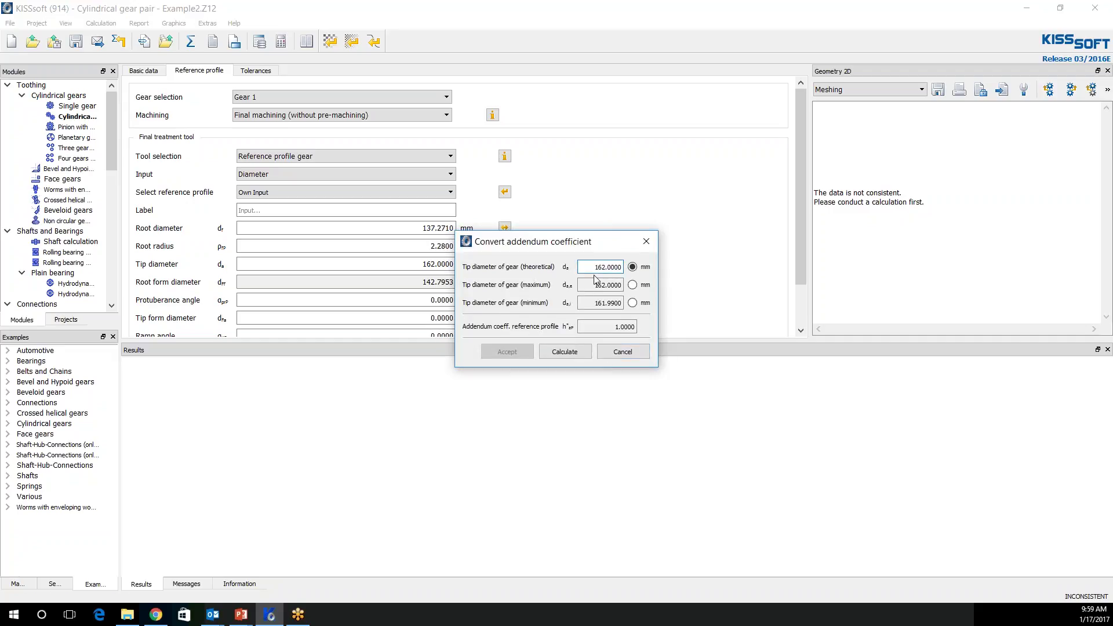
Step: Set the tip diameter to 164.9100 mm and recalculate the root radius to 3.4200 mm
key("ctrl+a")
type("16")
left_click(565, 352)
left_click(507, 352)
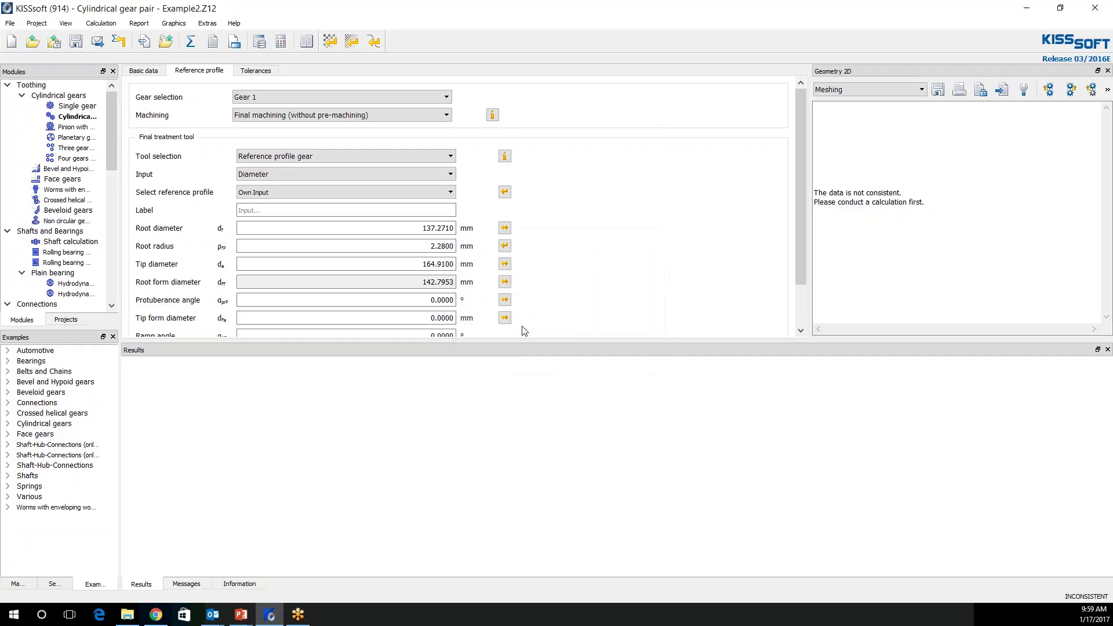
left_click(414, 247)
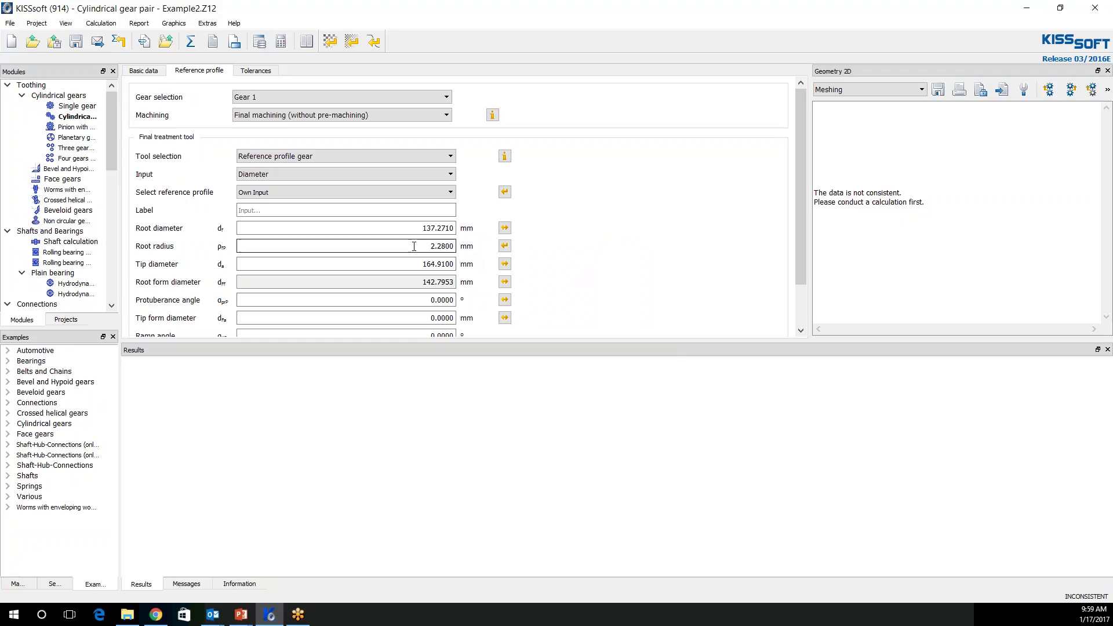
left_click(505, 249)
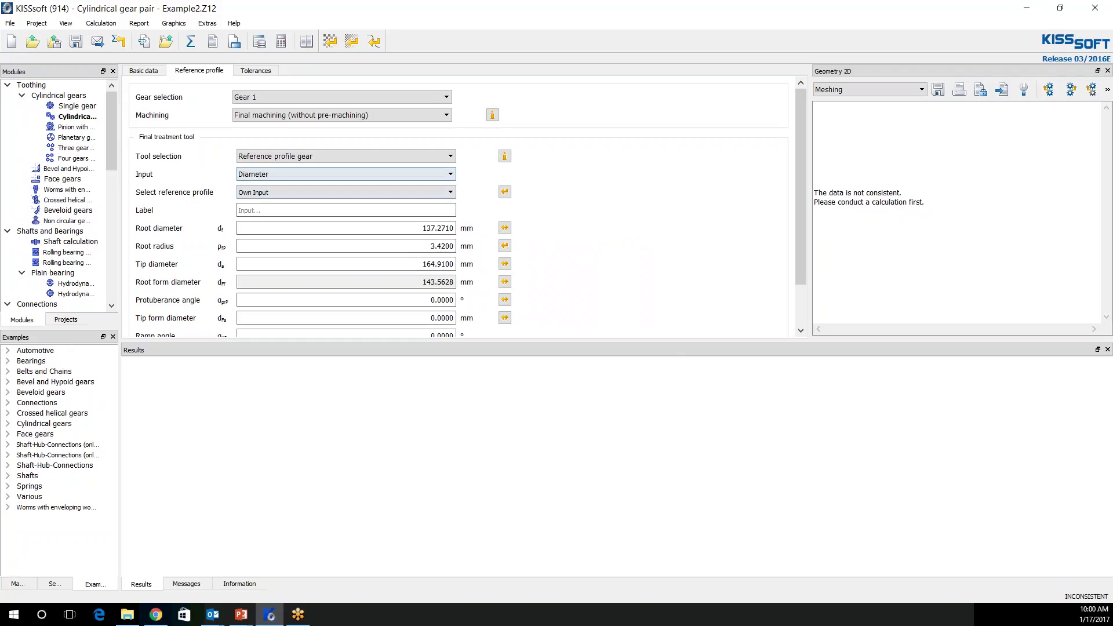
Step: Switch to Gear 2's reference profile and set it to Own Input
left_click(290, 98)
left_click(275, 118)
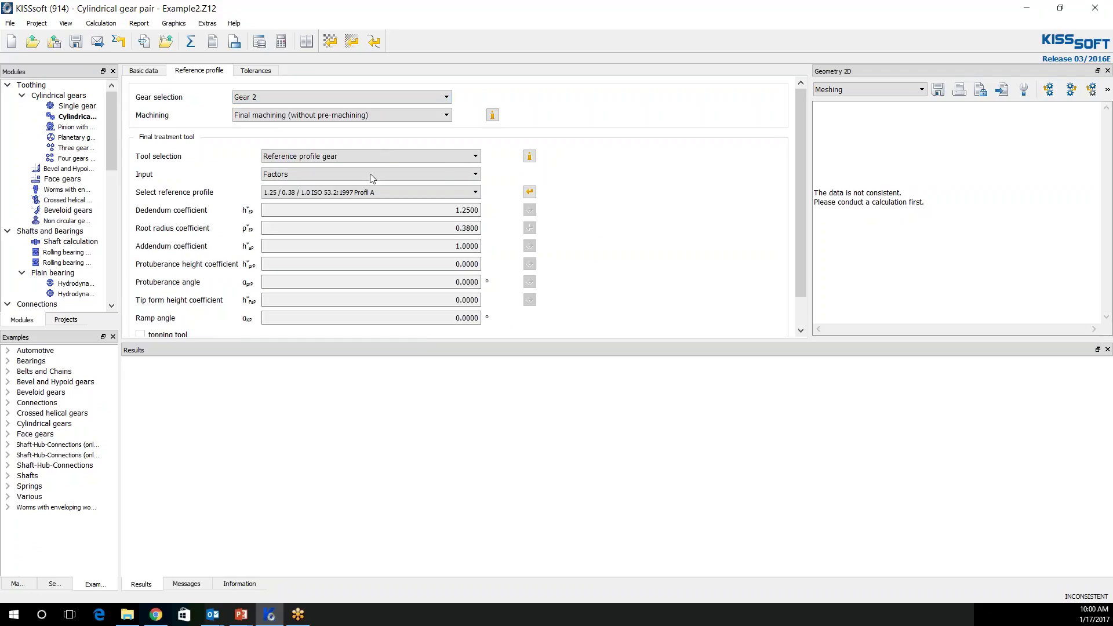
left_click(351, 196)
left_click(329, 207)
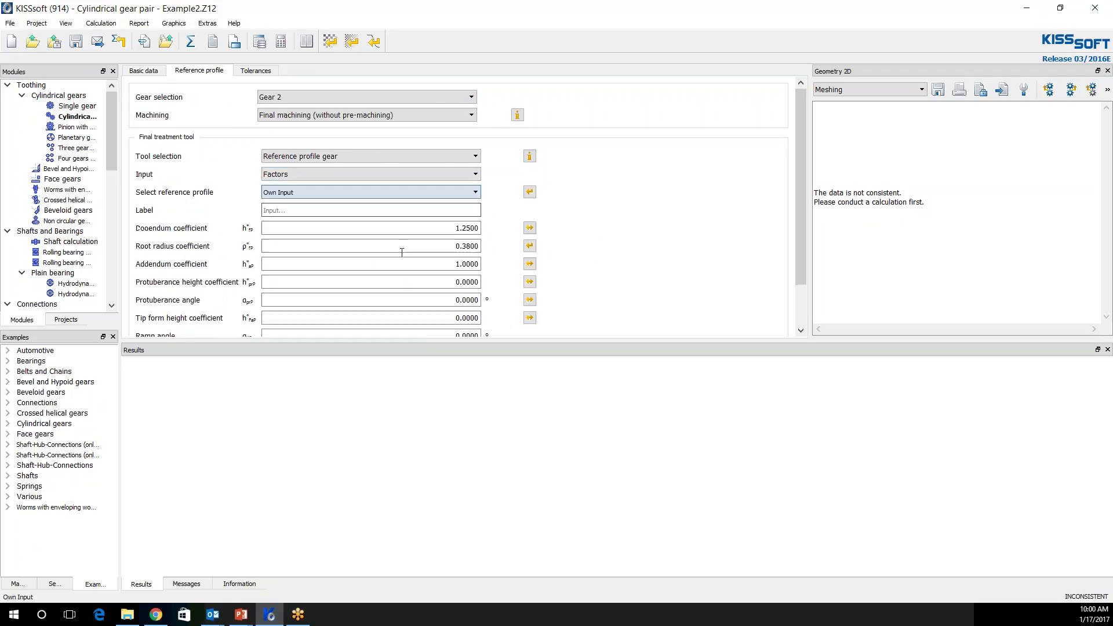
Step: Derive Gear 2's dedendum coefficient 1.5266 from a 437.661 mm root diameter
left_click(529, 227)
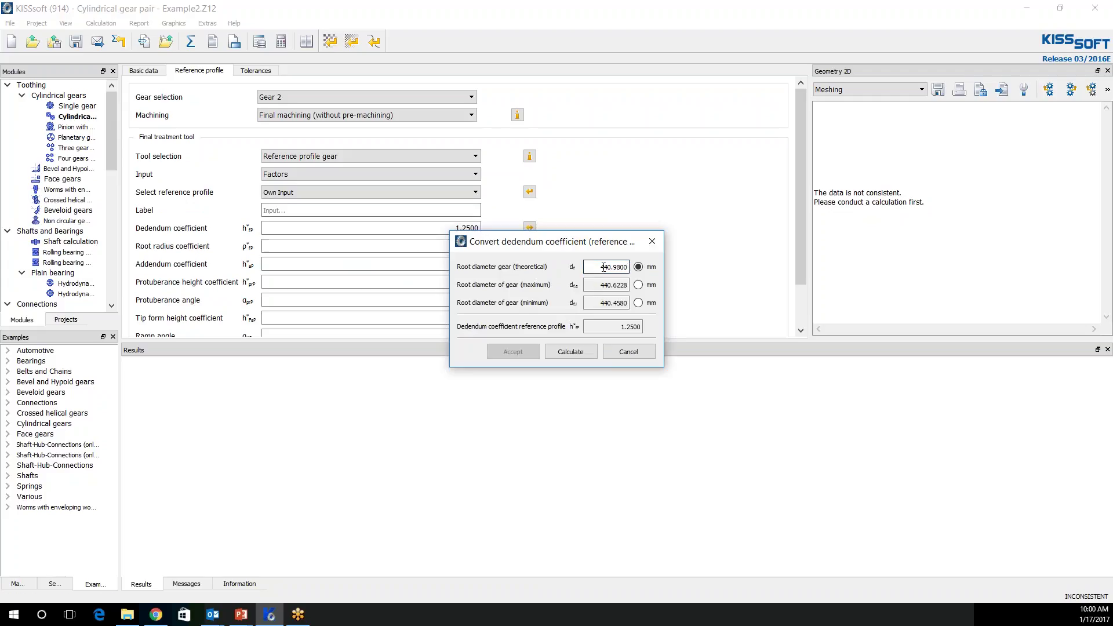
double_click(609, 266)
type("437.661")
left_click(573, 354)
left_click(513, 352)
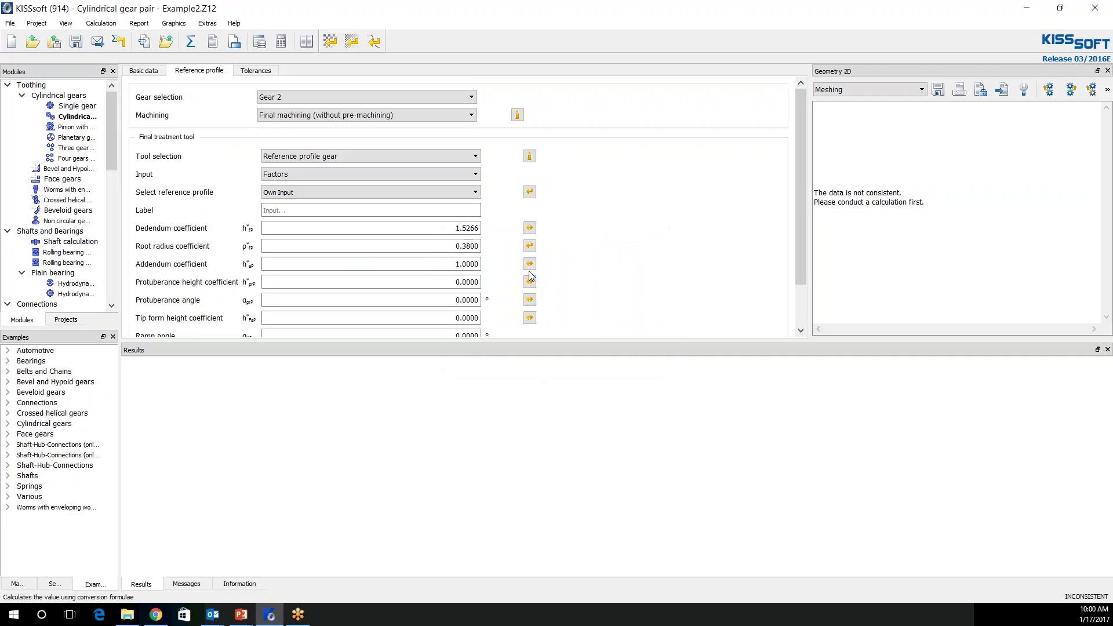
Step: Derive Gear 2's addendum coefficient 0.7531 from a 465.017 mm tip diameter
left_click(529, 264)
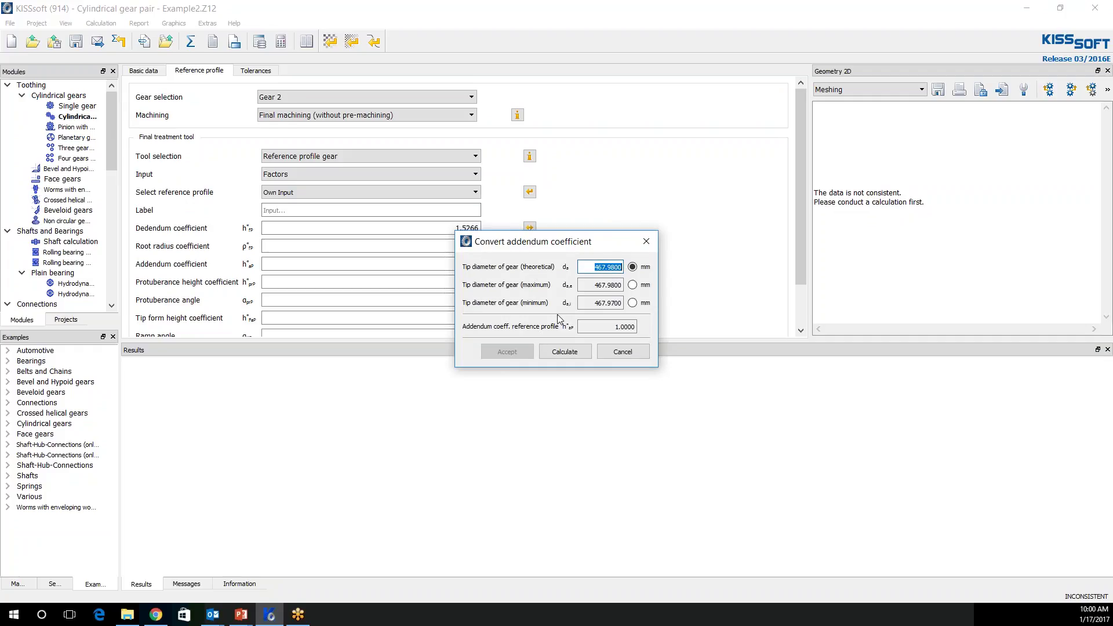
type("465.017")
left_click(565, 352)
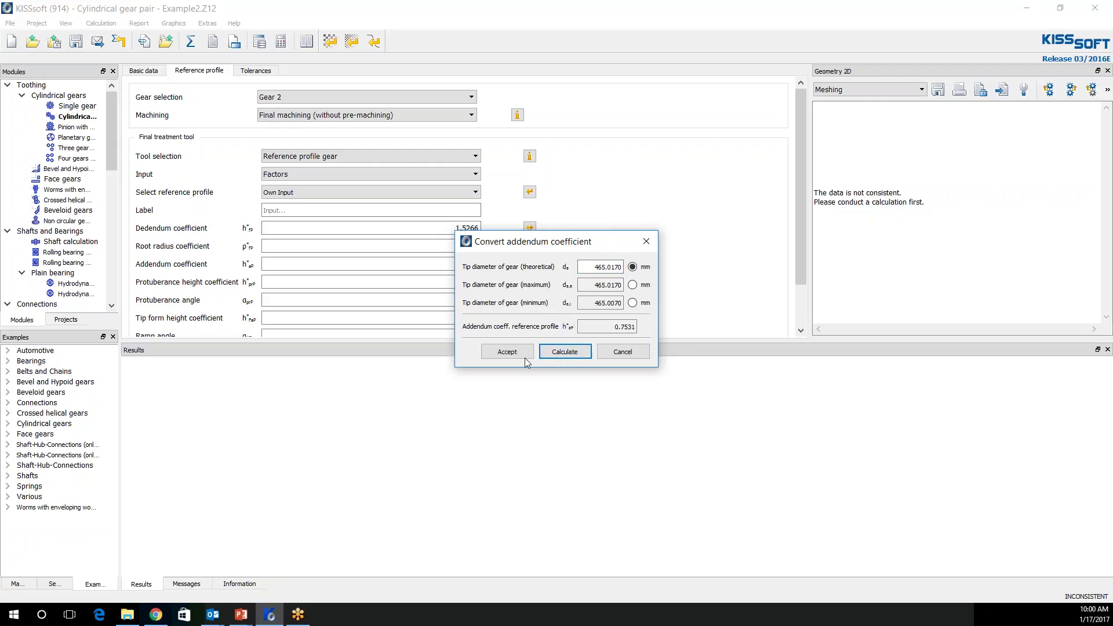
left_click(507, 352)
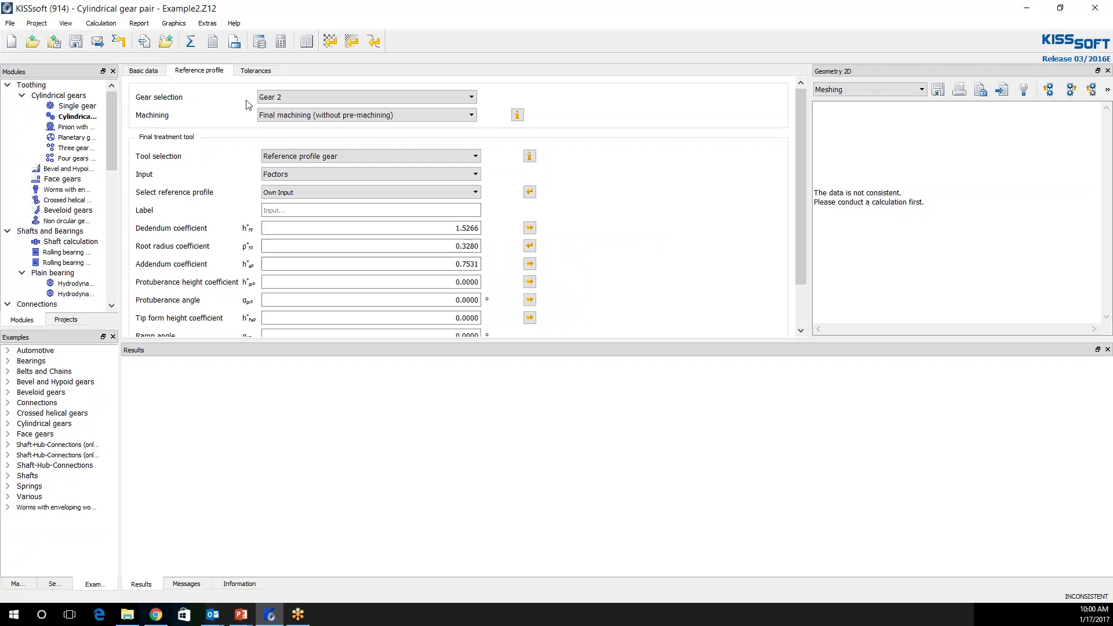
Step: Run the gear pair calculation from basic data and dismiss the contact interference error
left_click(150, 72)
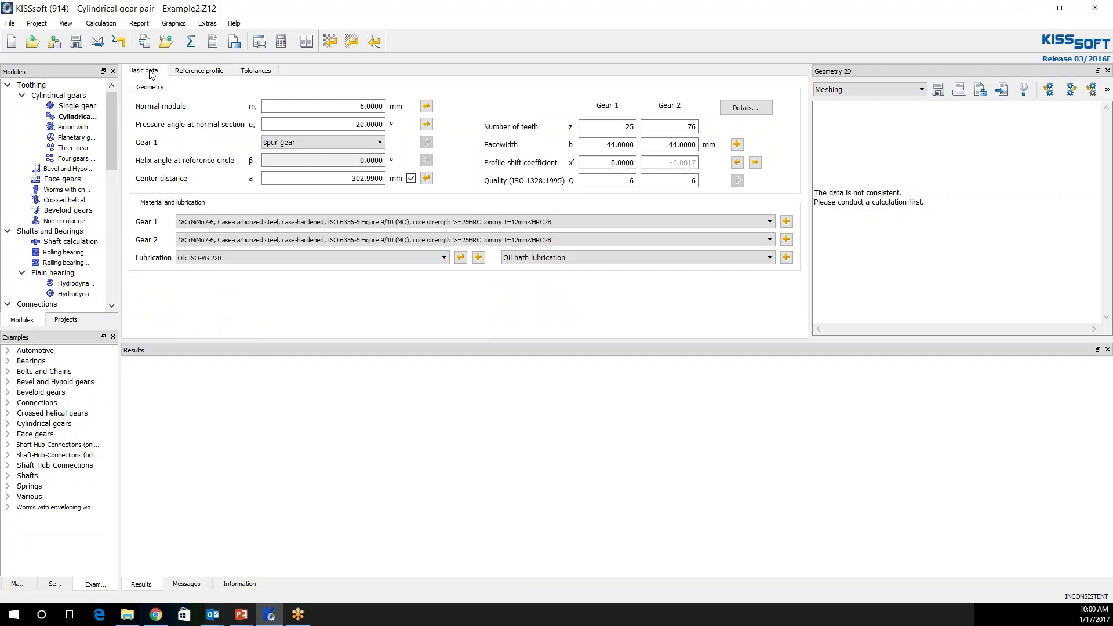
left_click(190, 41)
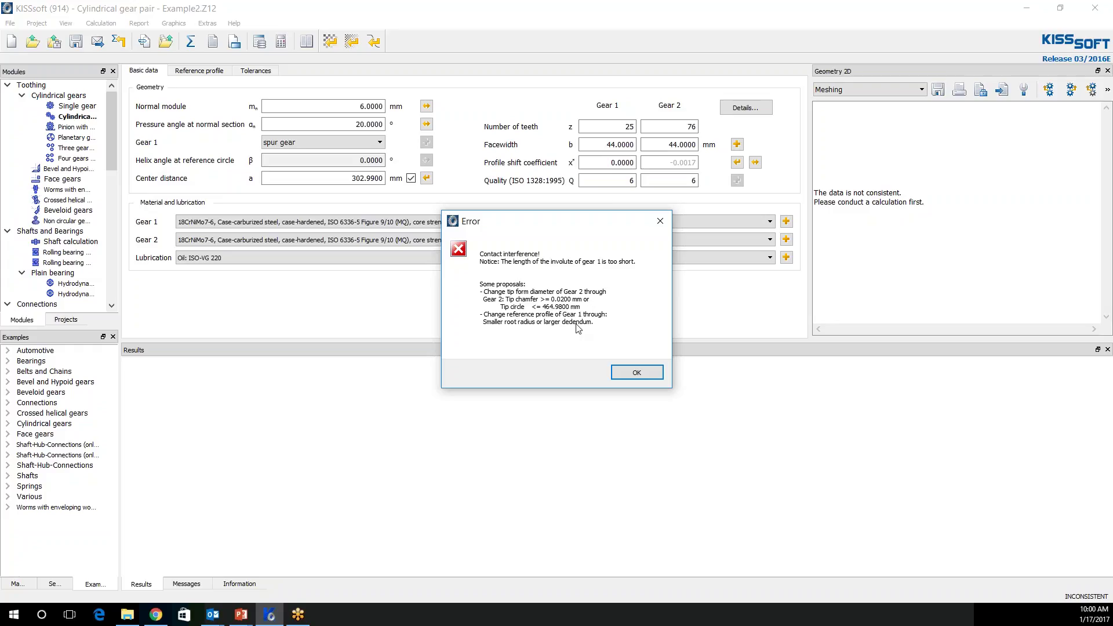
left_click(638, 375)
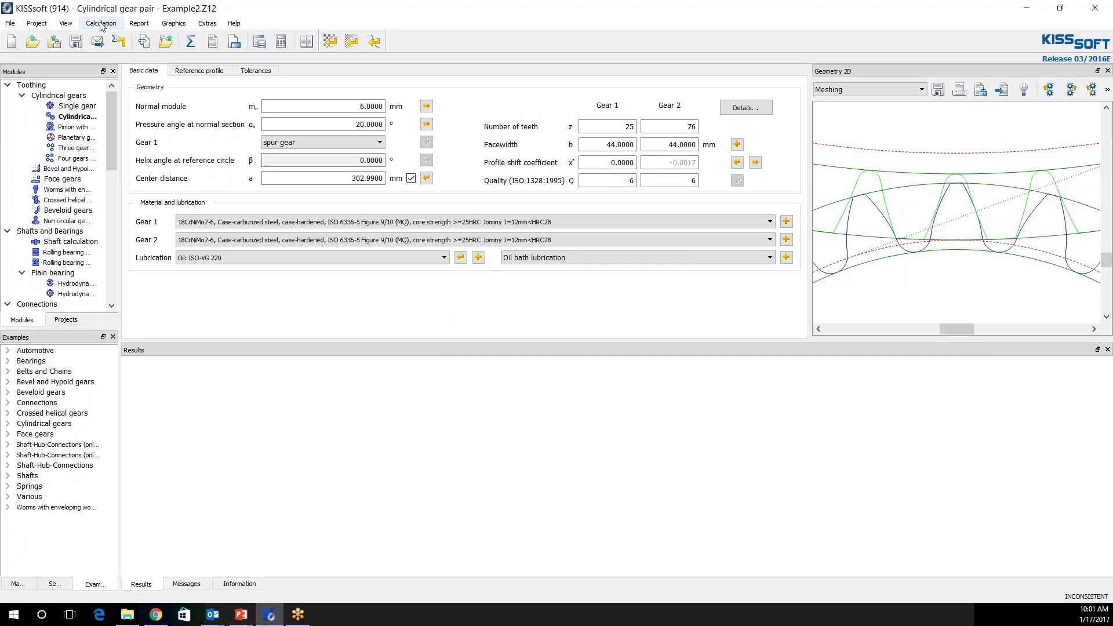
Step: Make the module settings also keep the root circle when profile shift changes
left_click(235, 42)
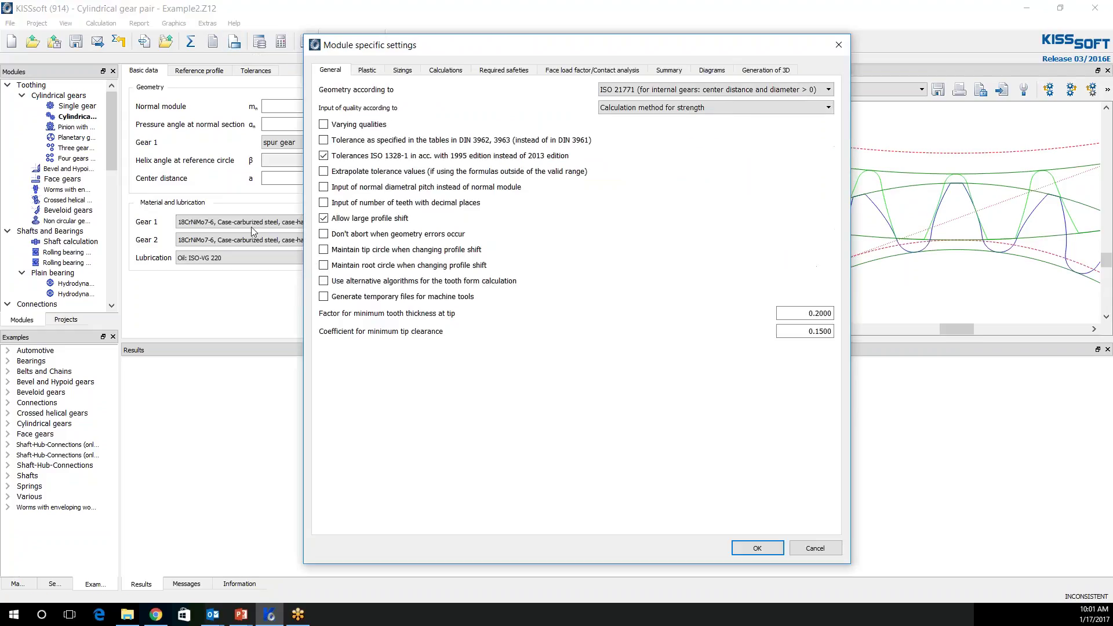
left_click(325, 266)
left_click(757, 548)
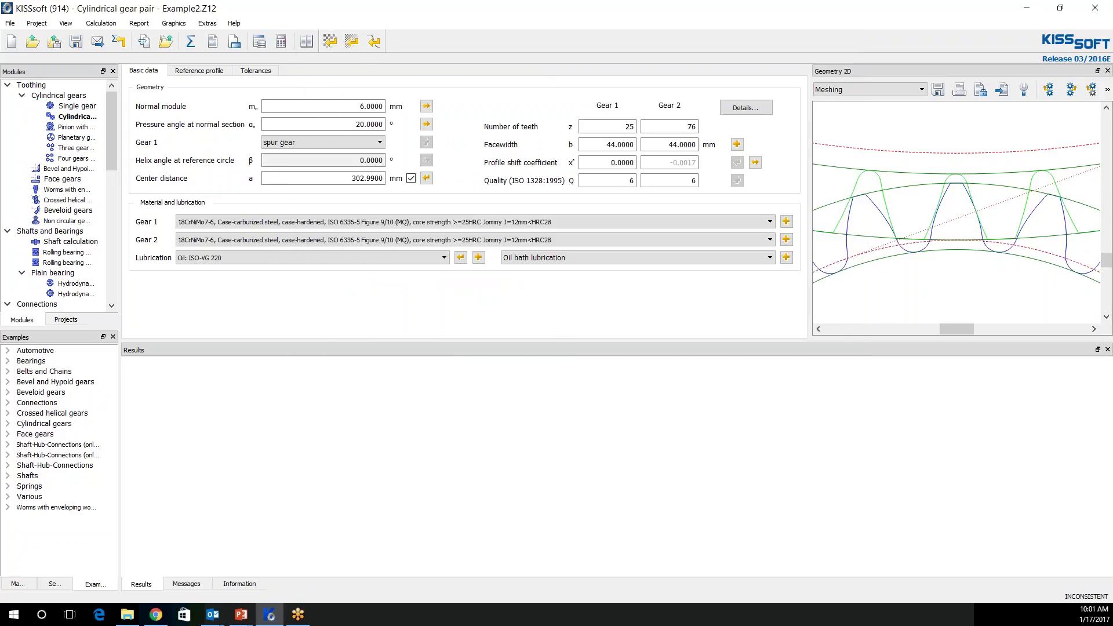
Step: Show Gear 1's reference profile as factors and recalculate its root radius coefficient to 0.5700
left_click(208, 75)
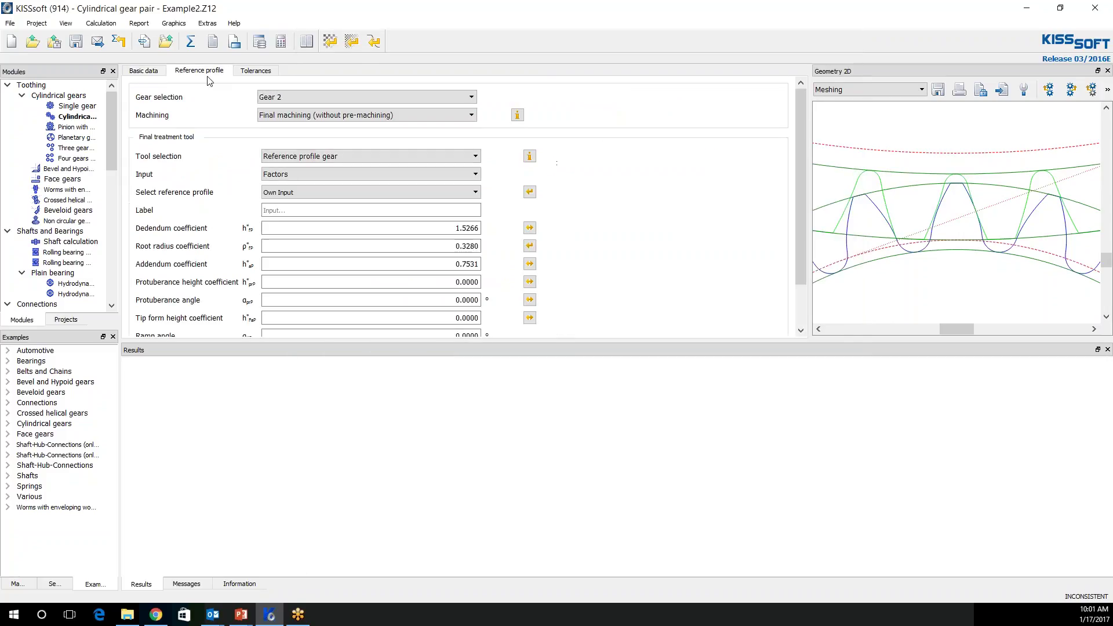
left_click(528, 228)
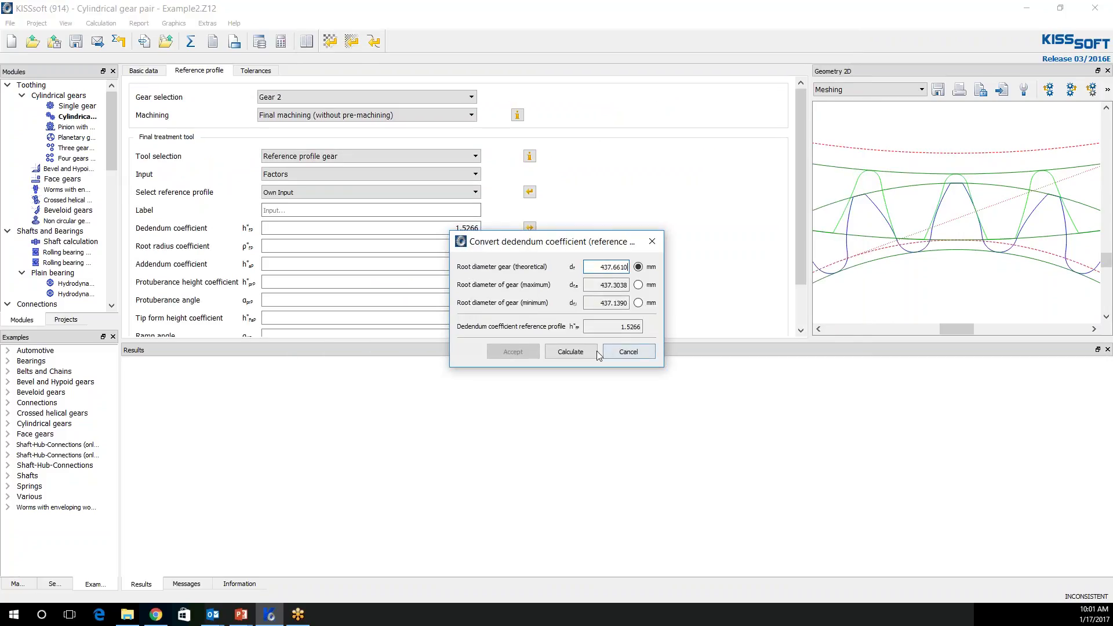
left_click(629, 352)
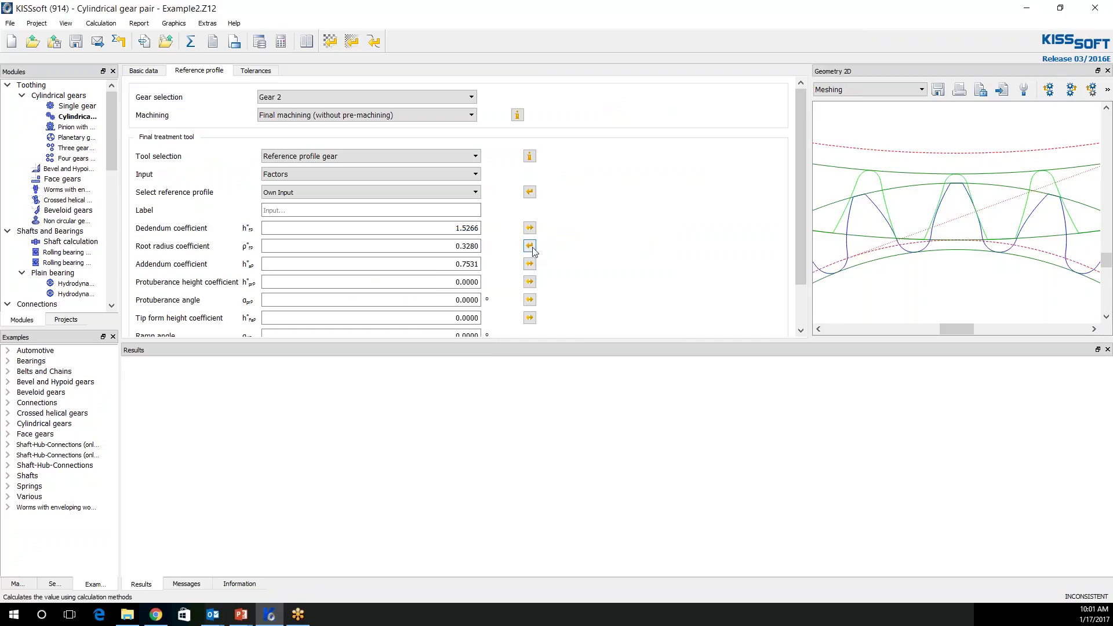
left_click(284, 99)
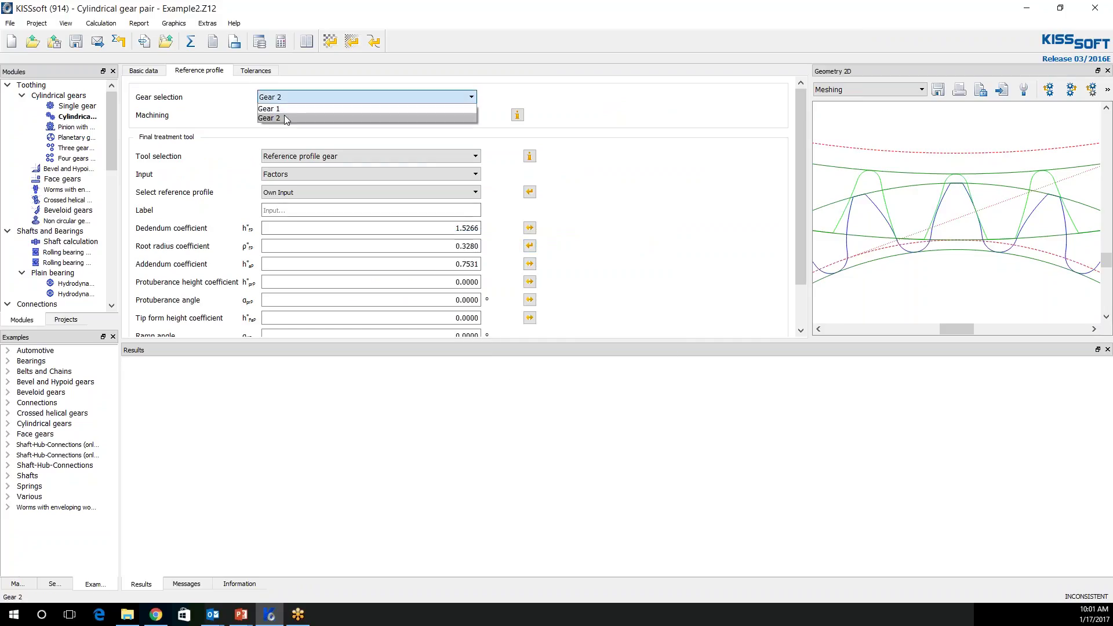
left_click(286, 109)
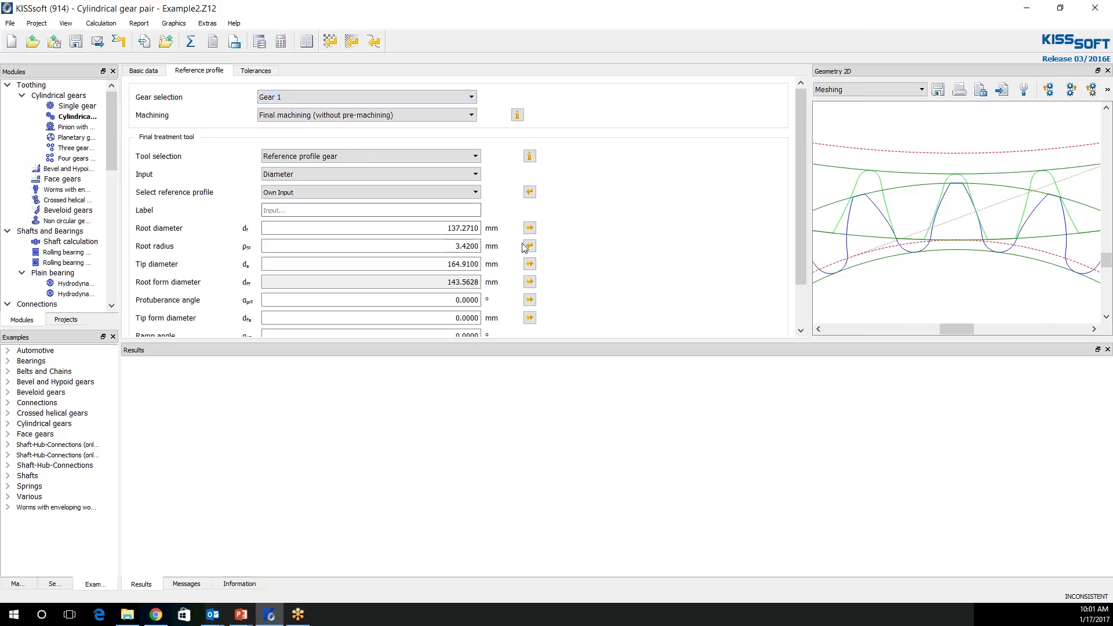
left_click(299, 175)
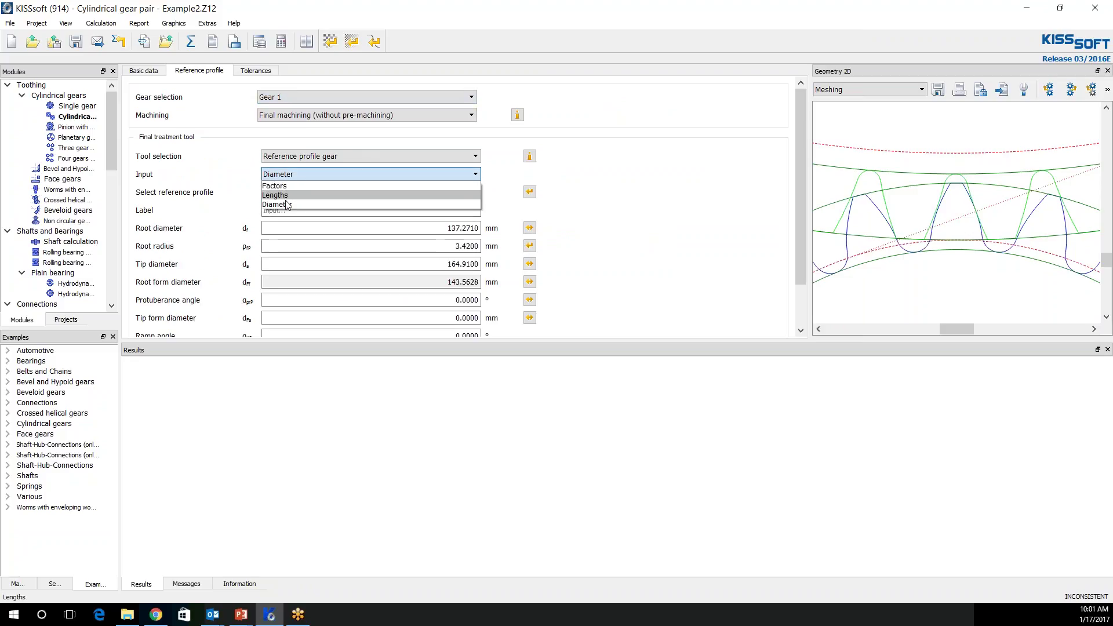
left_click(277, 186)
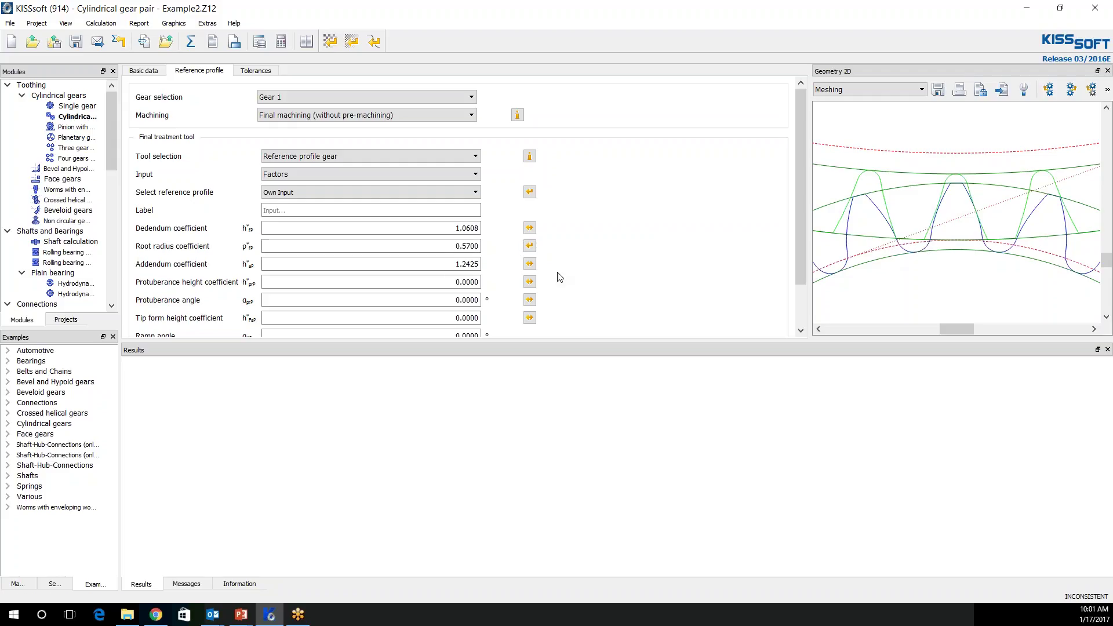
left_click(530, 247)
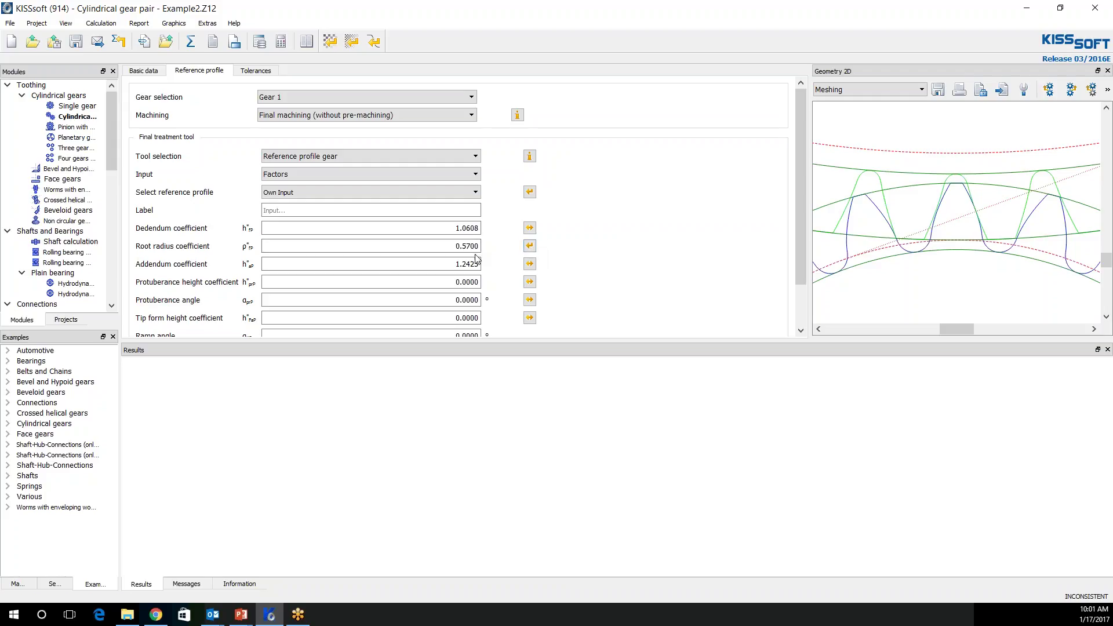
Step: Check Gear 1's profile shift conversion in basic data, closing it unchanged
left_click(145, 74)
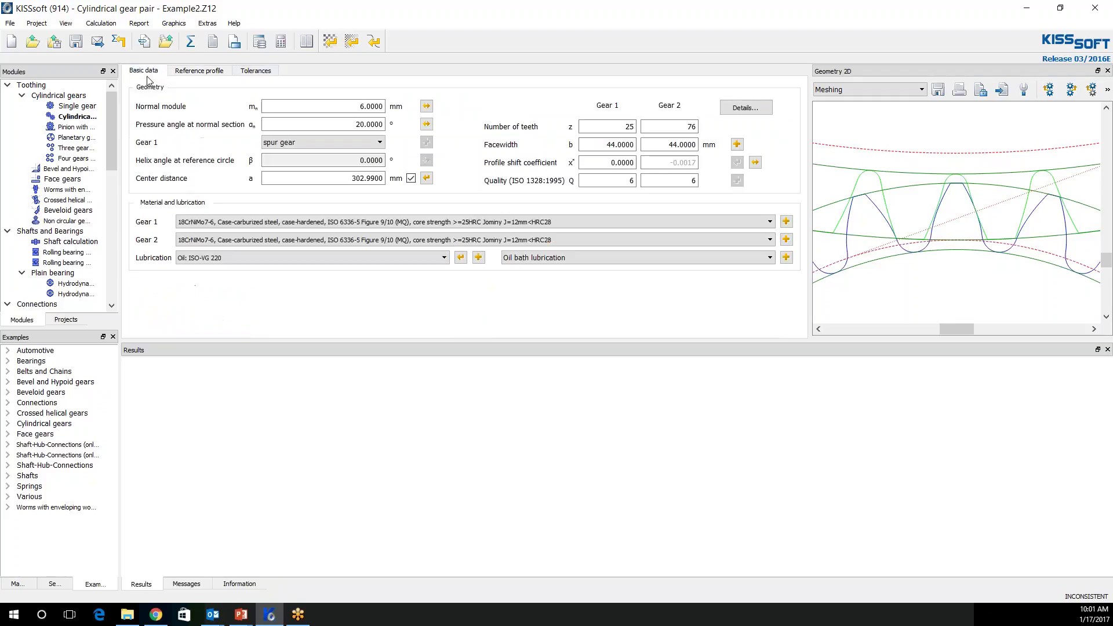
left_click(755, 163)
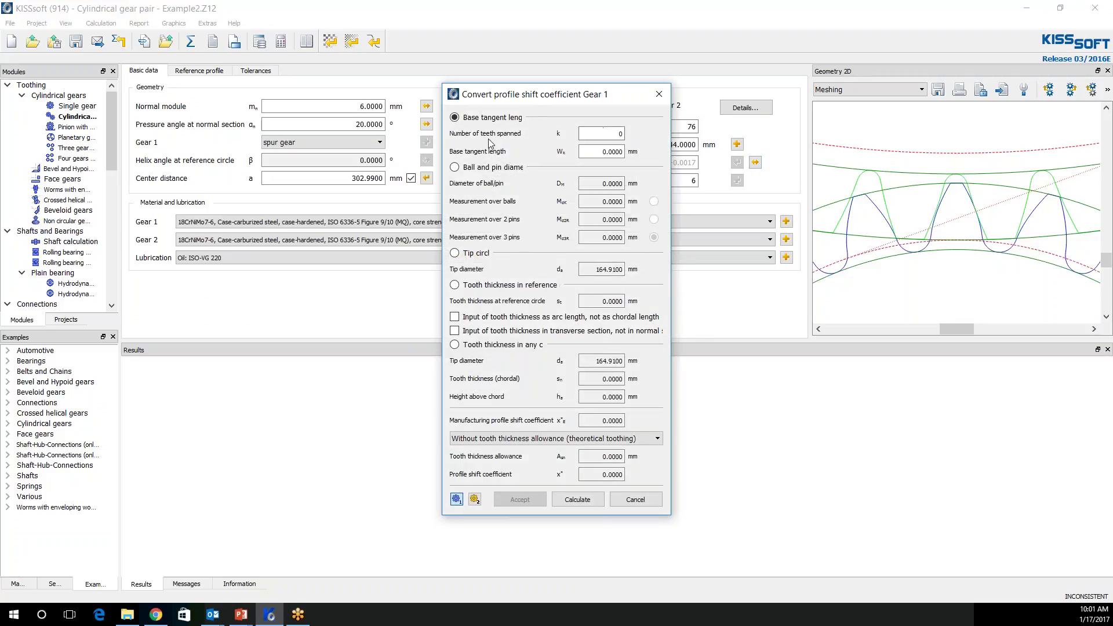
left_click(658, 94)
Step: Fix teeth spanned at 4 for Gear 1 and 8 for Gear 2, then recalculate
left_click(255, 70)
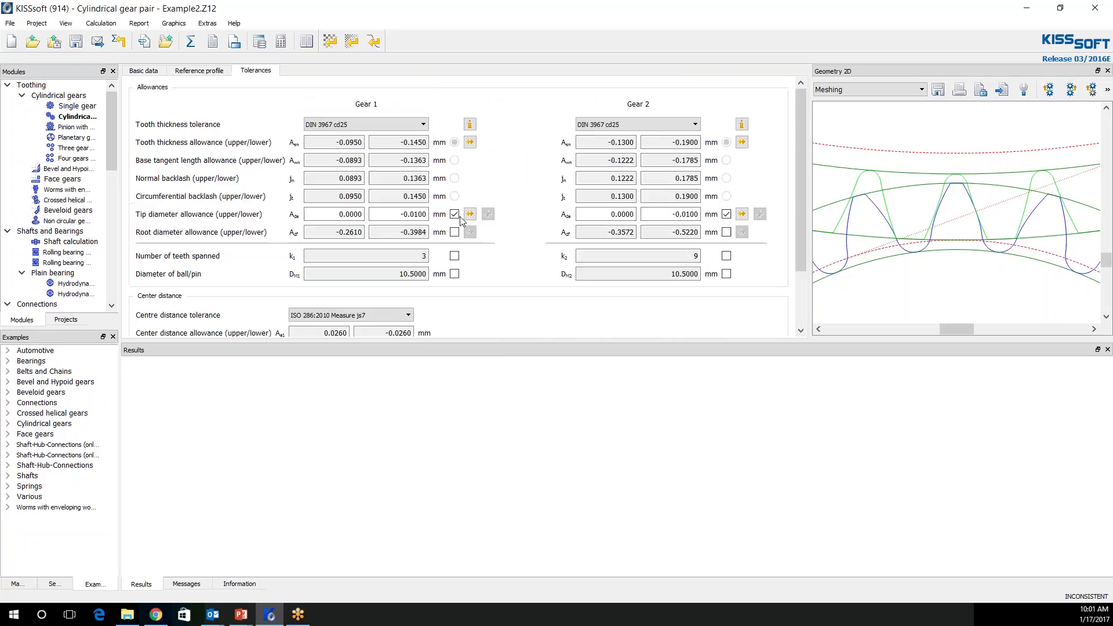
left_click(454, 256)
type("4")
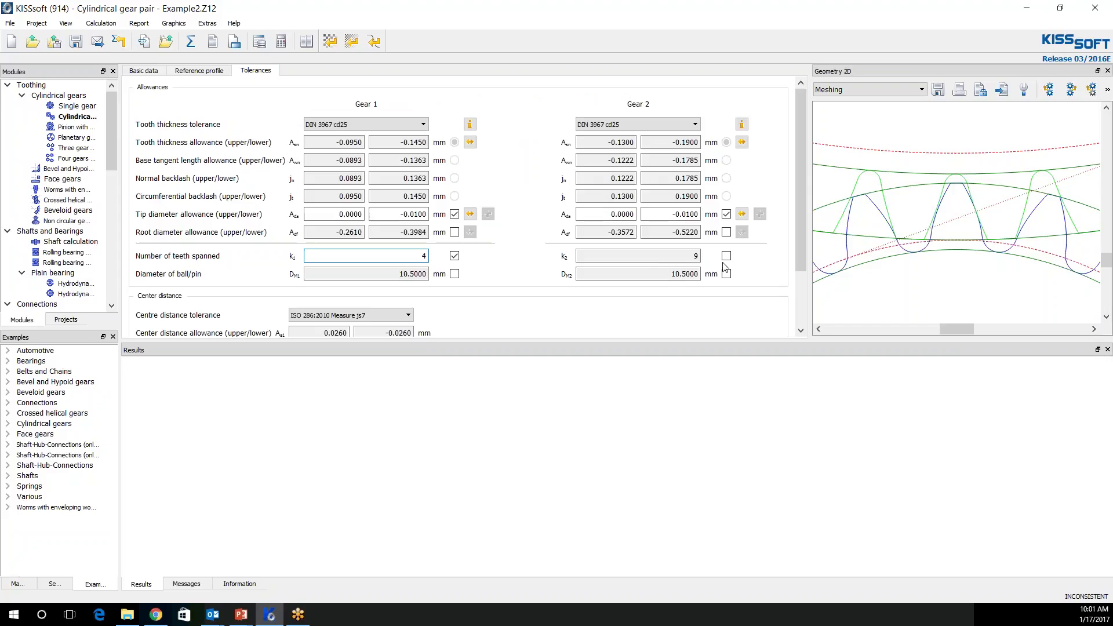
left_click(703, 257)
type("8")
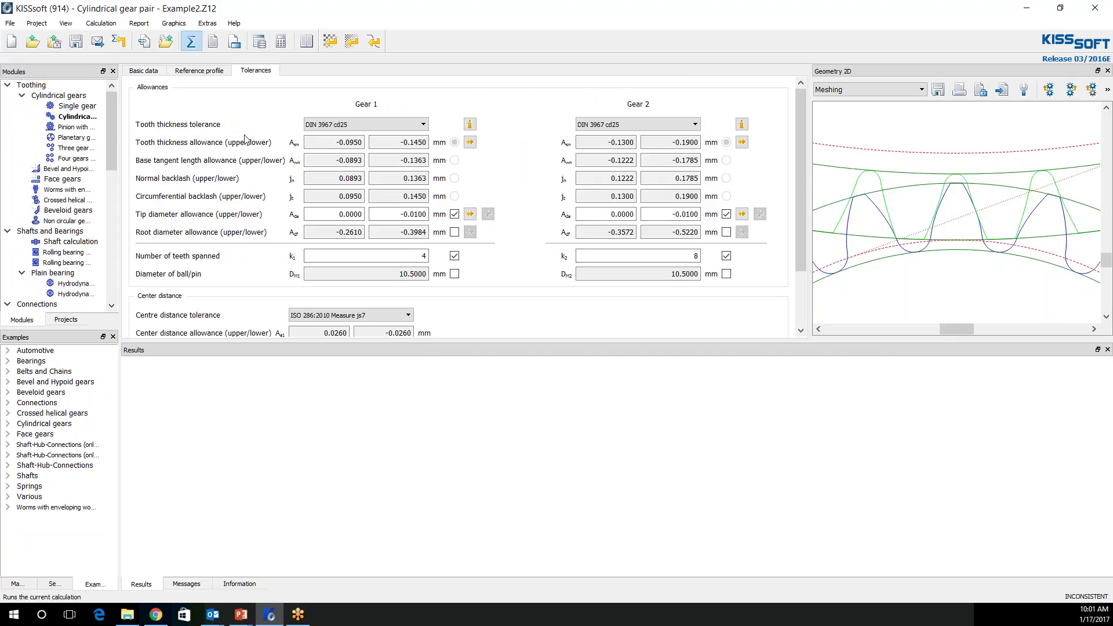
left_click(190, 44)
left_click(636, 373)
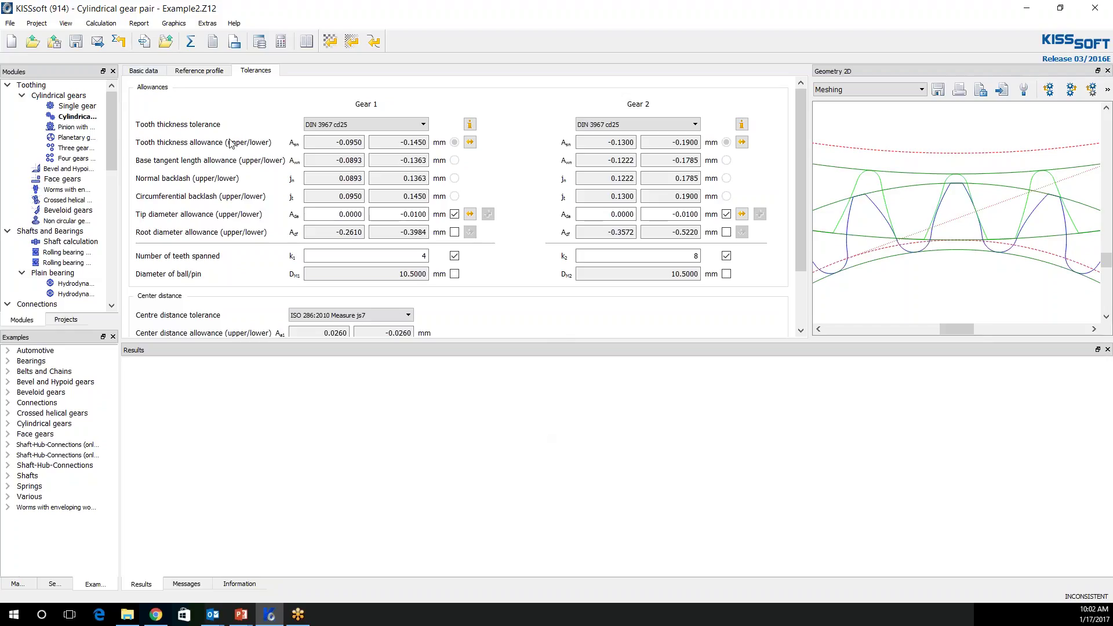
Step: Convert a 65.120 mm base tangent length over 4 teeth into Gear 1's profile shift 0.2496
left_click(153, 74)
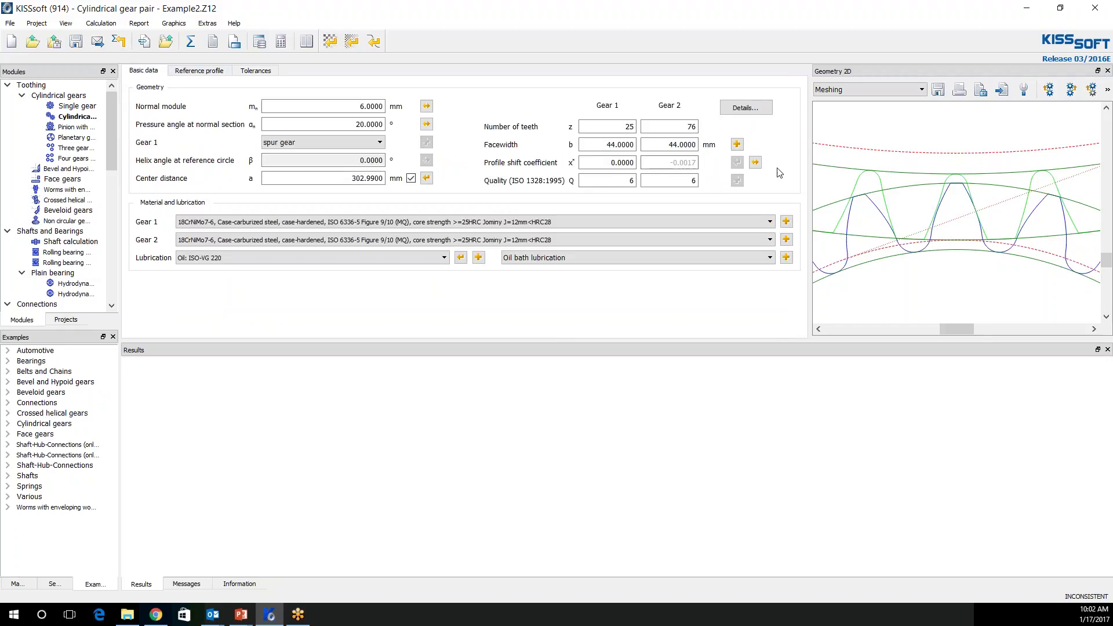
left_click(755, 163)
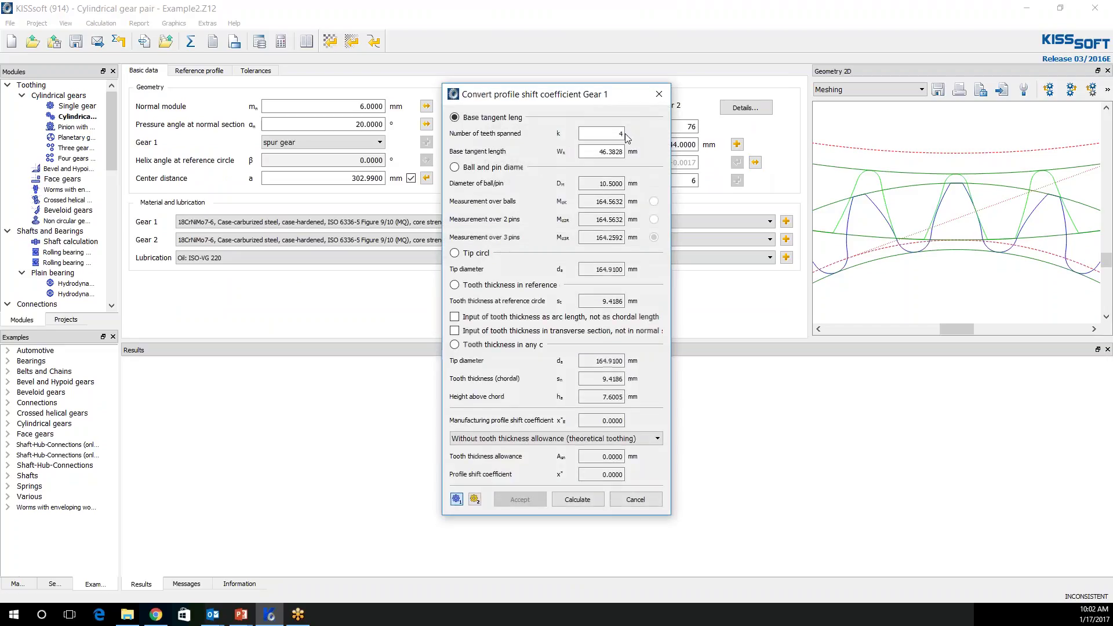
key("Tab")
type("65")
type(".120")
left_click(569, 501)
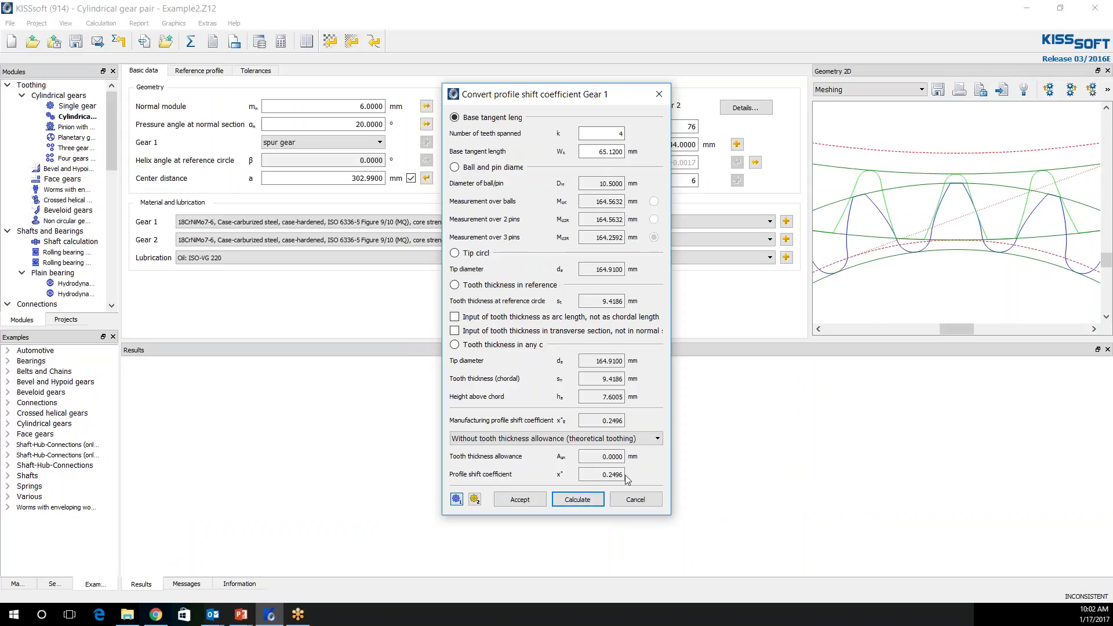
left_click(524, 501)
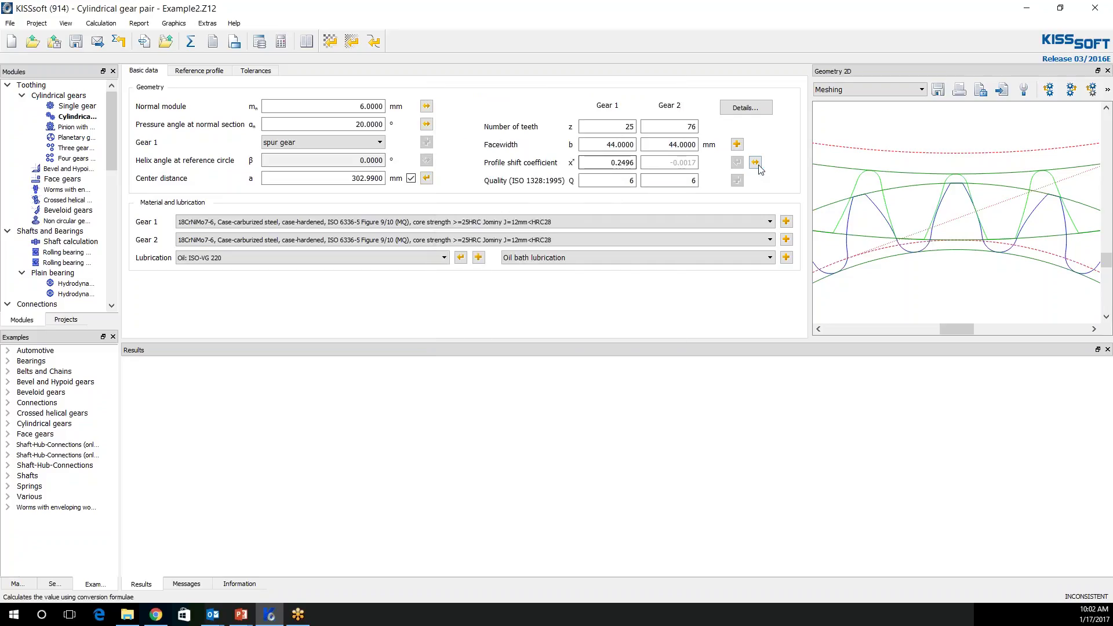
Step: Convert Gear 2's 138.2012 mm span over 8 teeth into profile shift -0.2513
left_click(756, 164)
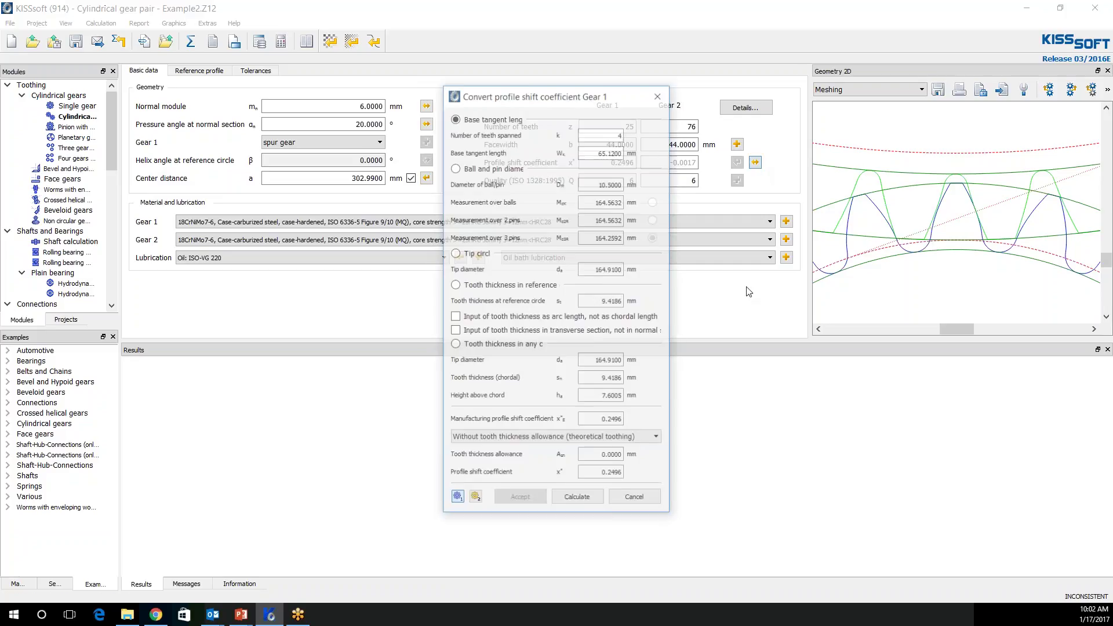
left_click(476, 499)
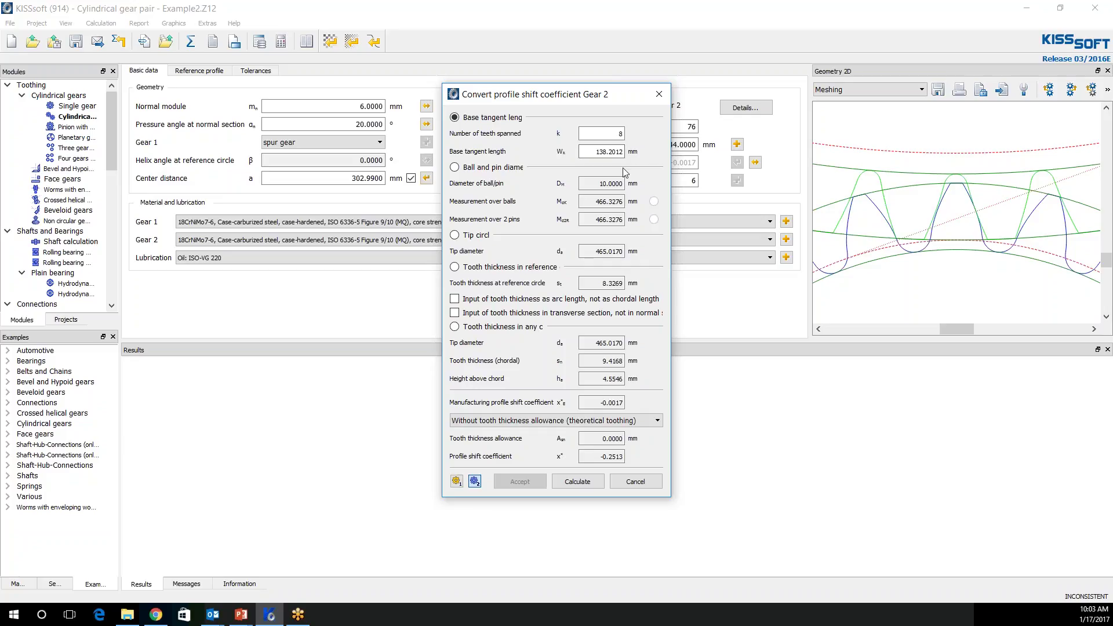
left_click(612, 151)
left_click(574, 481)
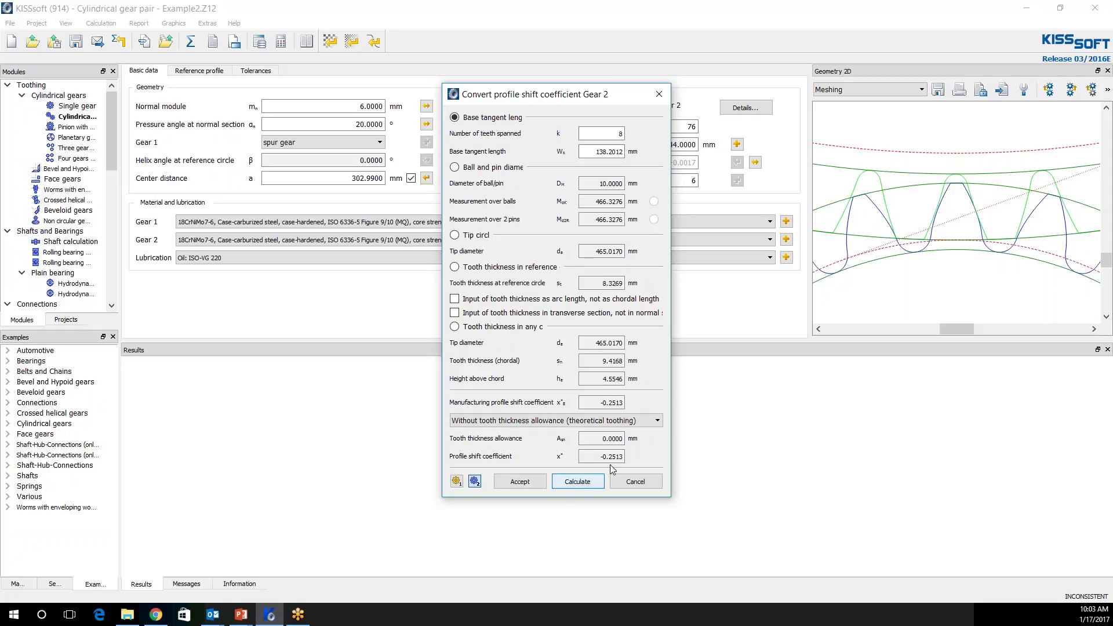
left_click(520, 482)
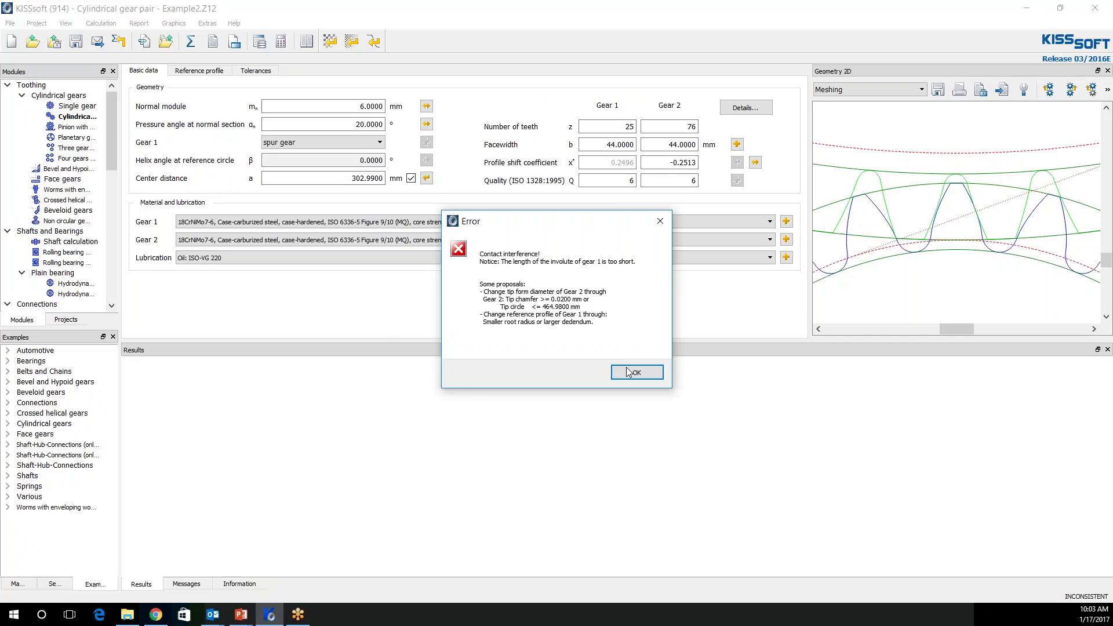
left_click(636, 373)
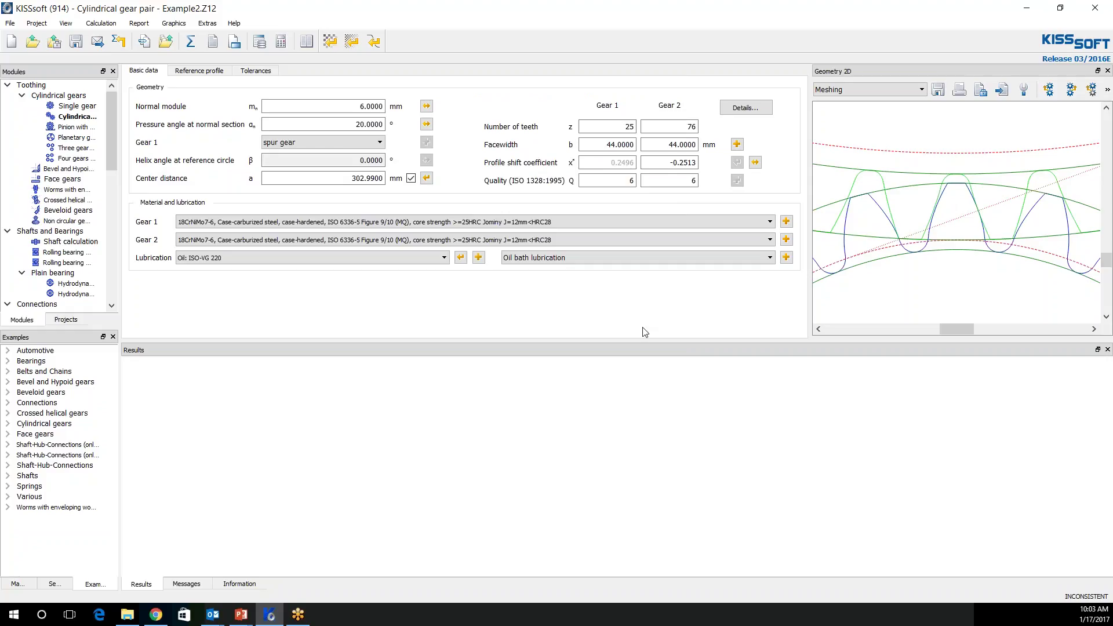
Step: Recalculate root radius coefficients: 0.4400 for Gear 1 and 0.4570 for Gear 2
left_click(189, 70)
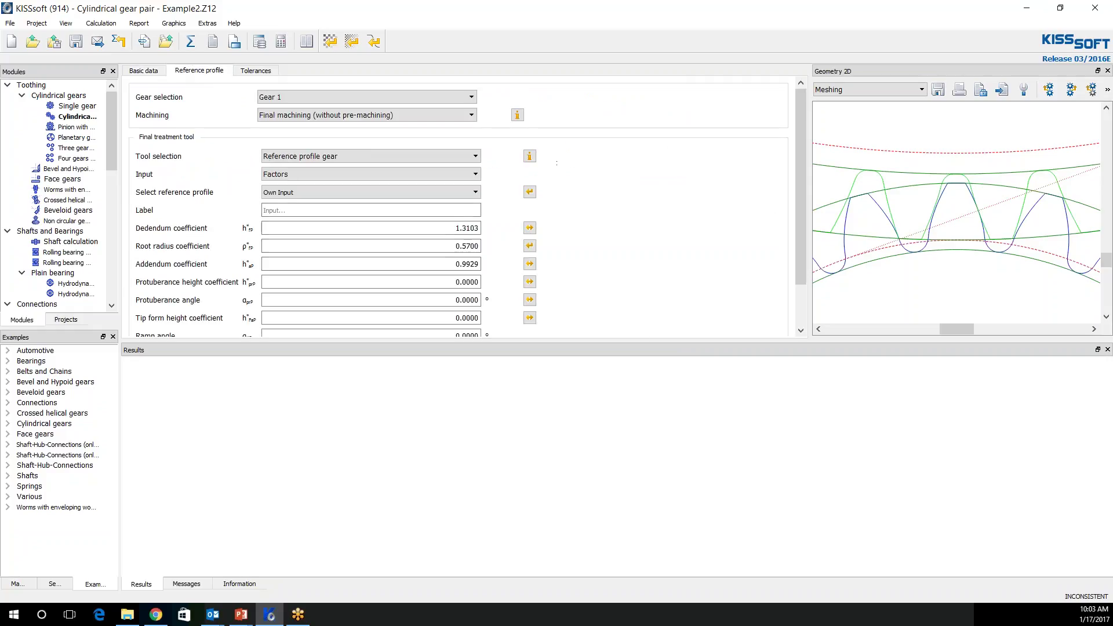
left_click(529, 245)
left_click(292, 100)
left_click(289, 115)
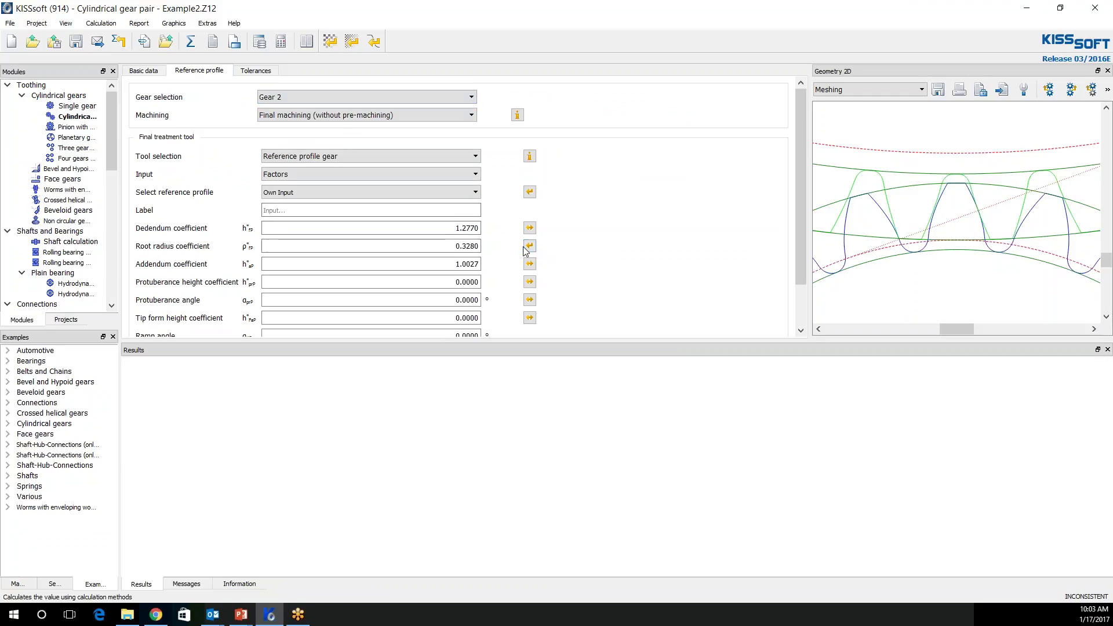
left_click(530, 247)
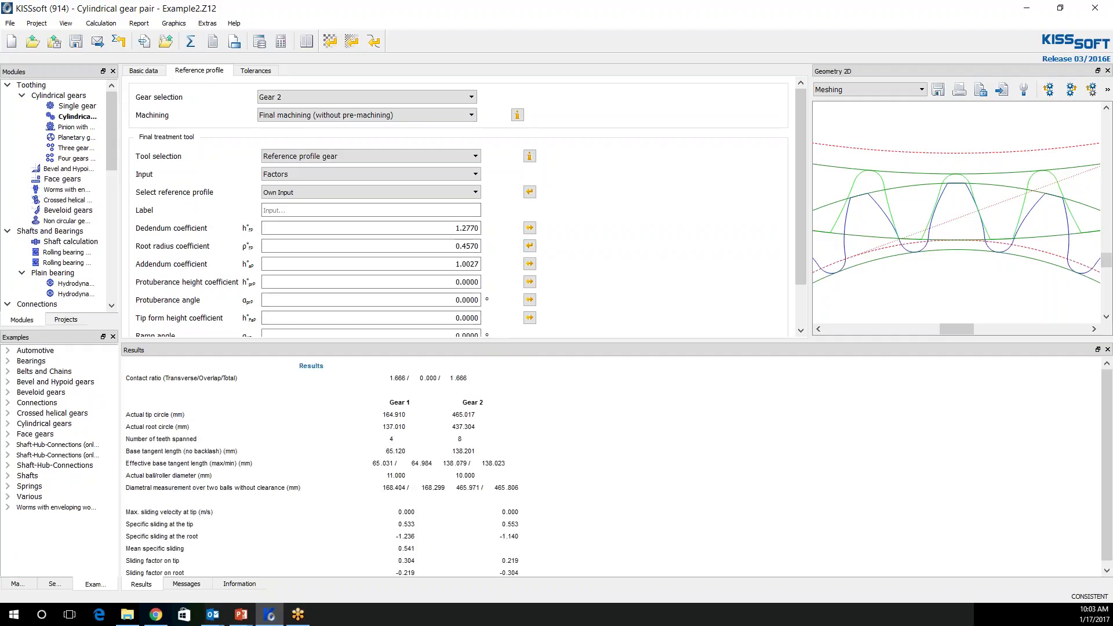
scroll(545, 429, "down", 1)
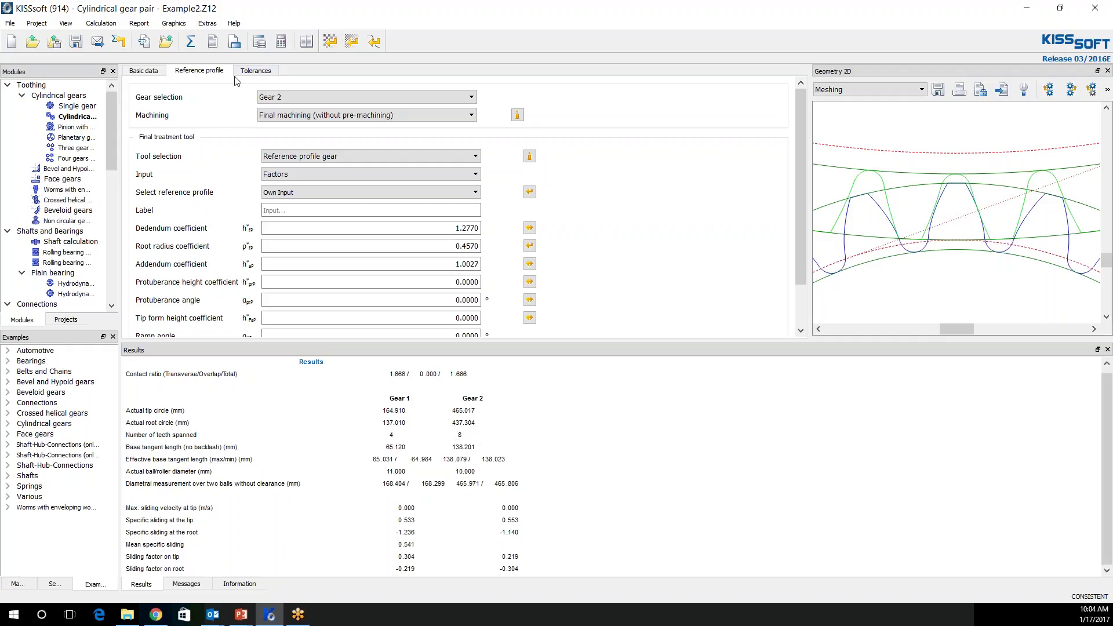
Step: Set the upper root diameter allowance of Gear 1 and Gear 2 to 0 and recalculate
left_click(250, 71)
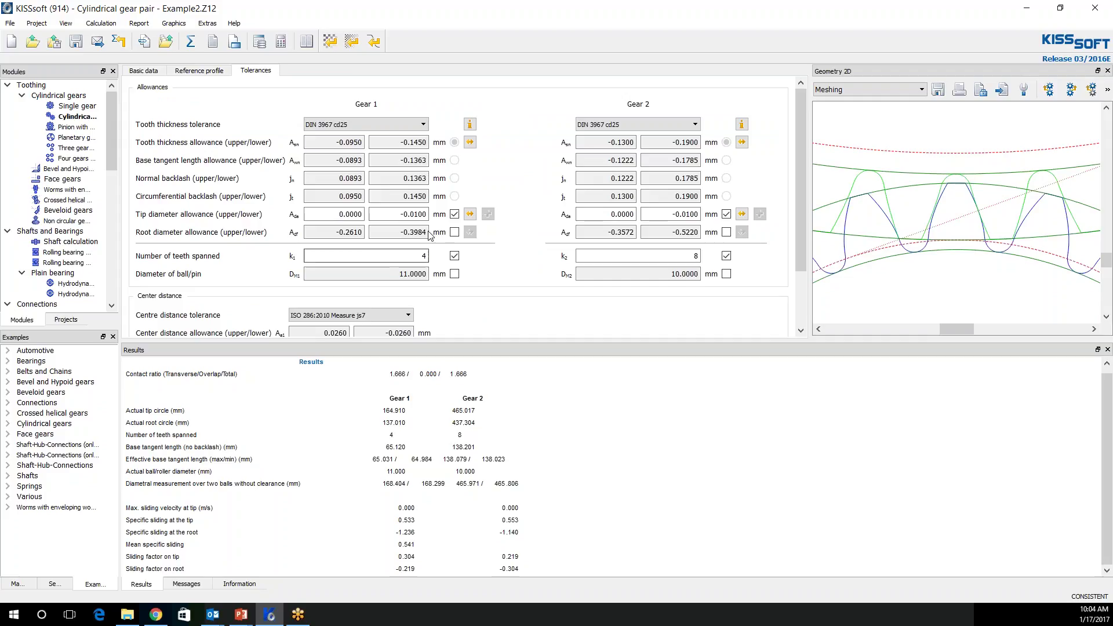
left_click(454, 232)
left_click(727, 232)
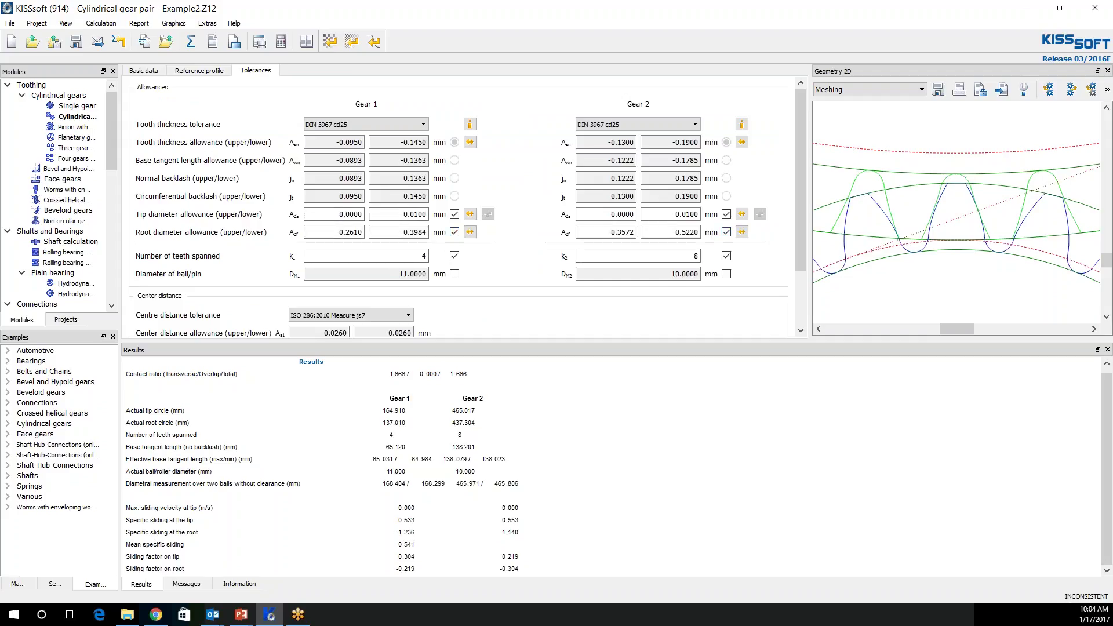
double_click(331, 229)
type("0")
double_click(621, 232)
type("0")
left_click(190, 42)
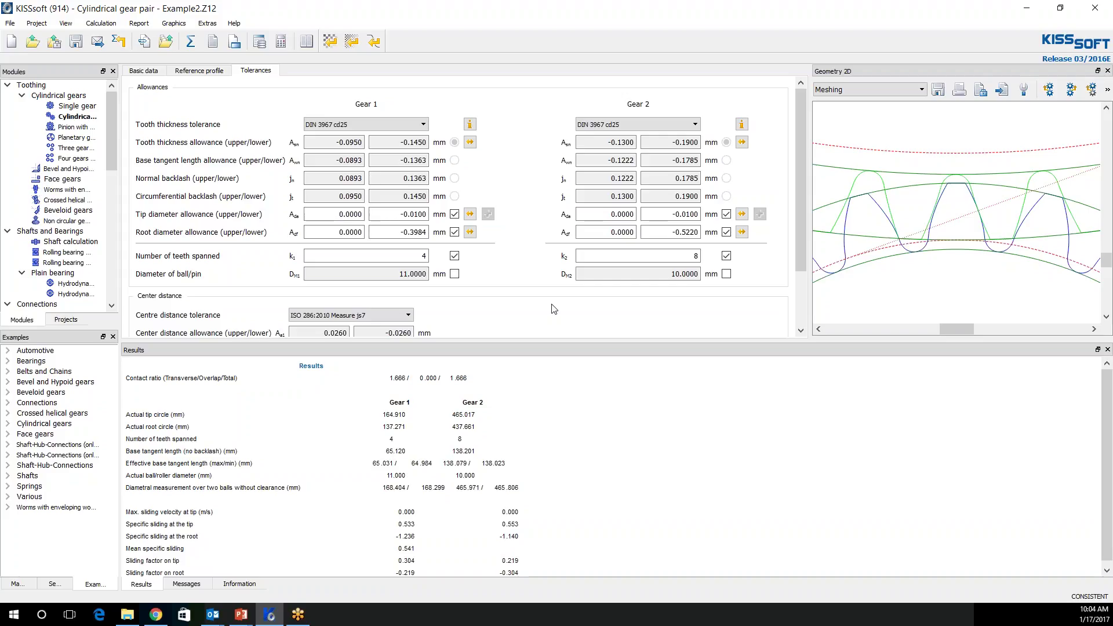
Step: Switch the center distance allowance unit to inches and back to millimetres
scroll(536, 281, "down", 2)
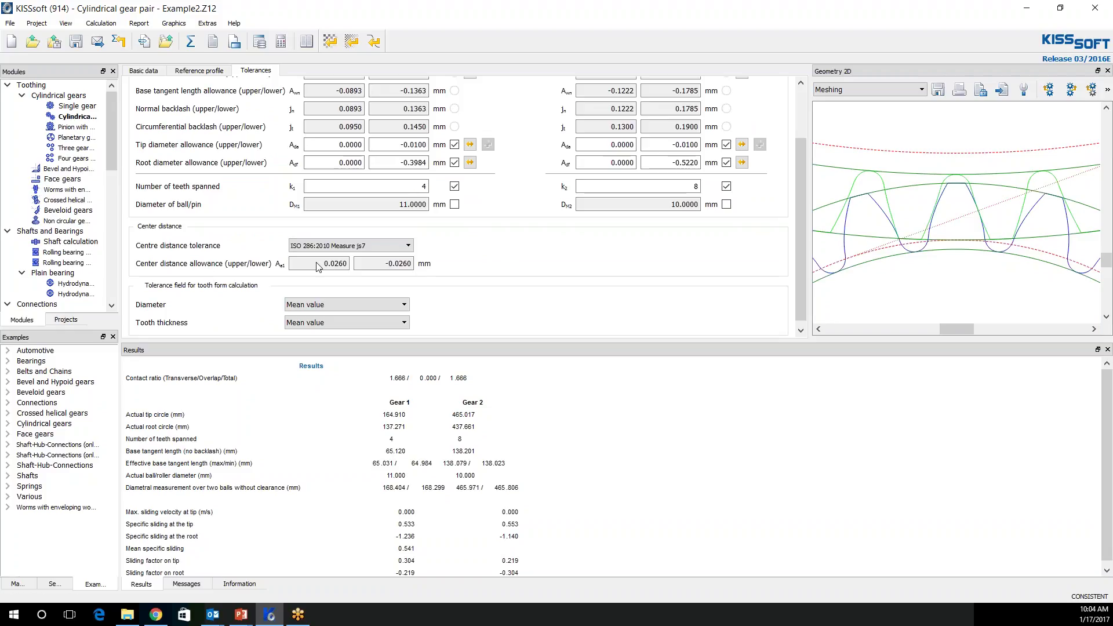
left_click(426, 265)
left_click(449, 331)
left_click(425, 265)
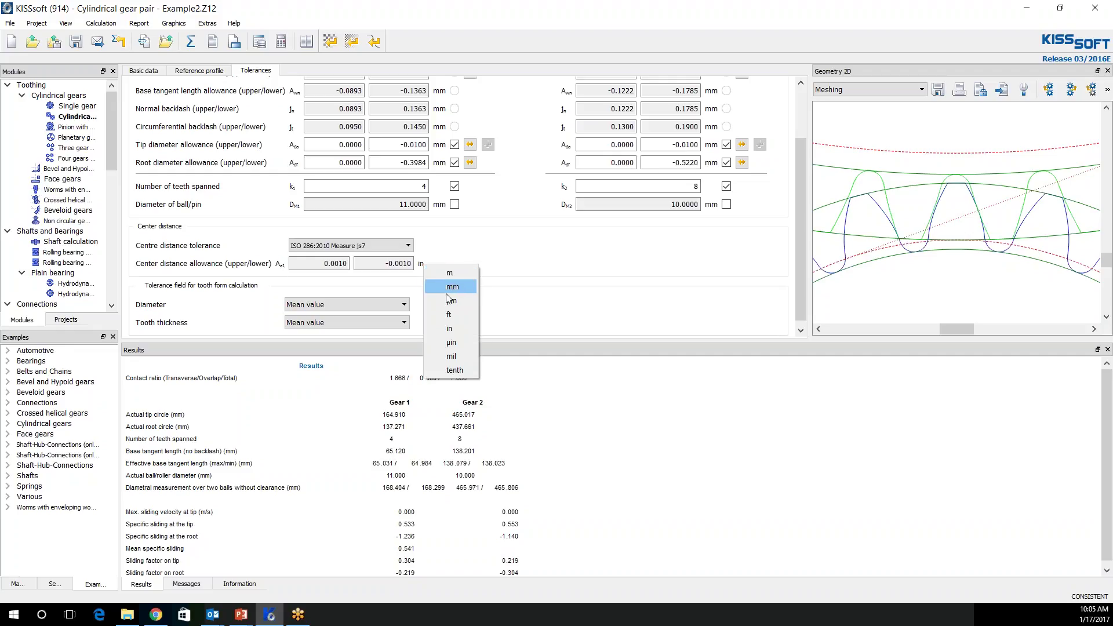
left_click(451, 287)
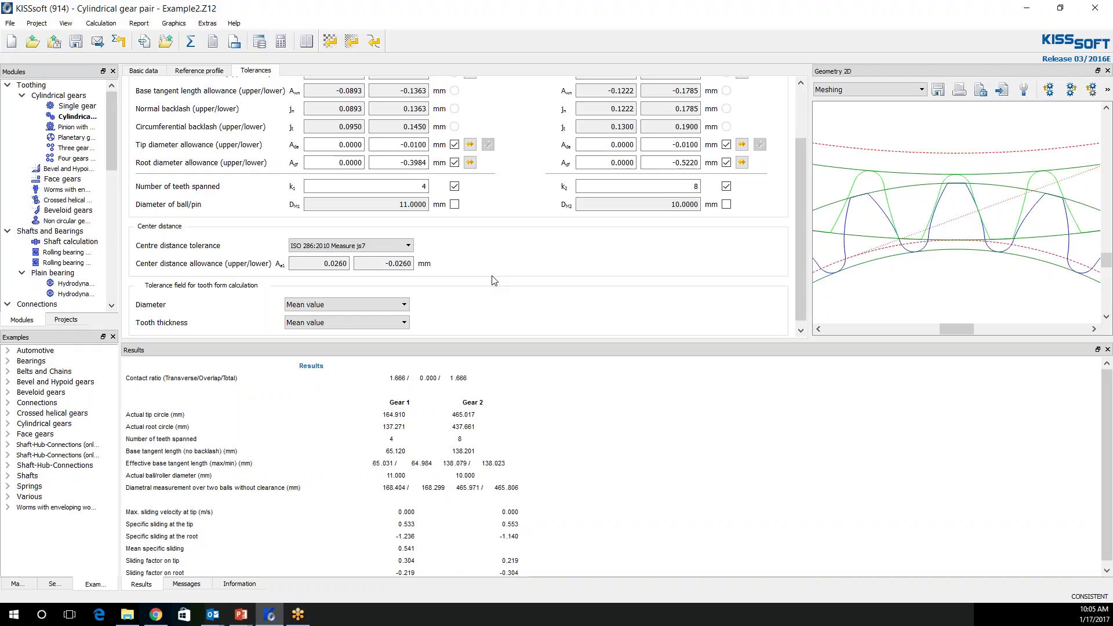
scroll(520, 266, "down", 1)
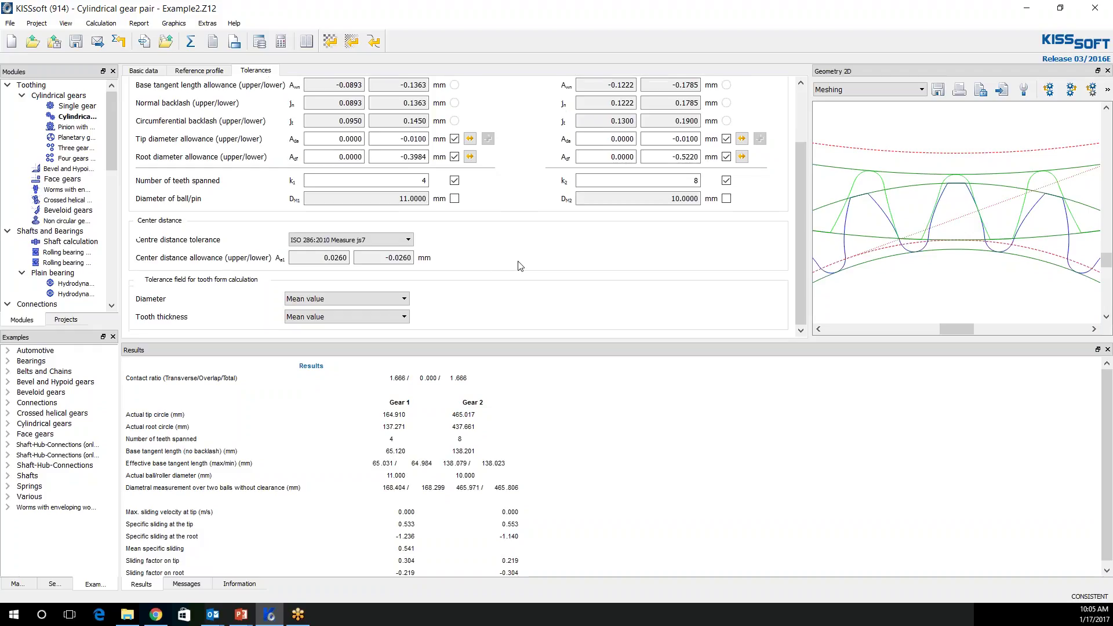
scroll(576, 442, "down", 1)
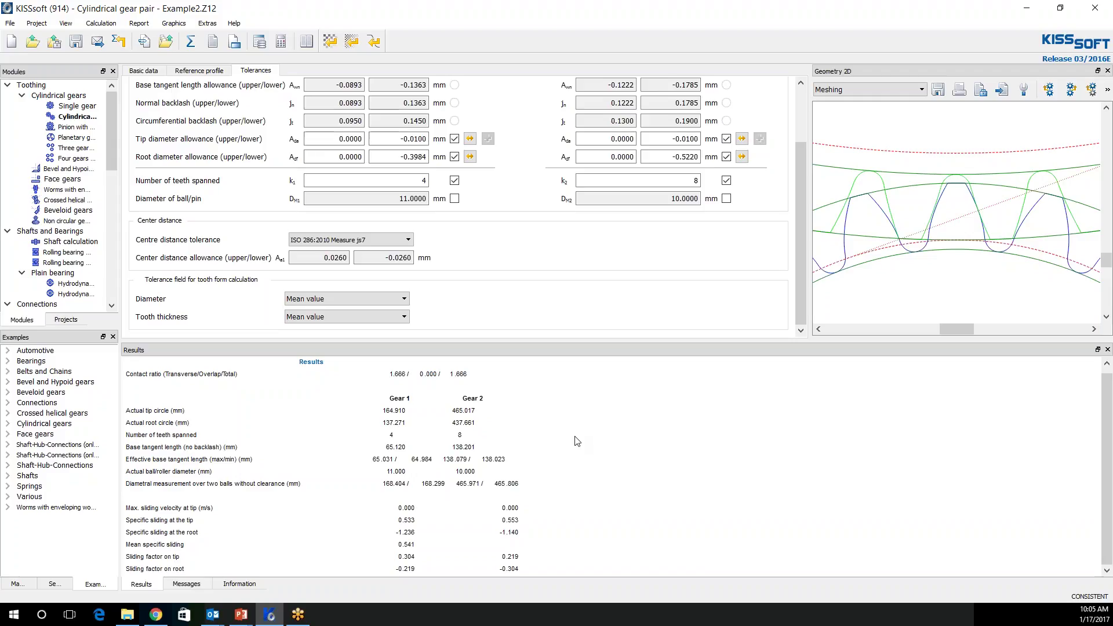
scroll(577, 442, "up", 1)
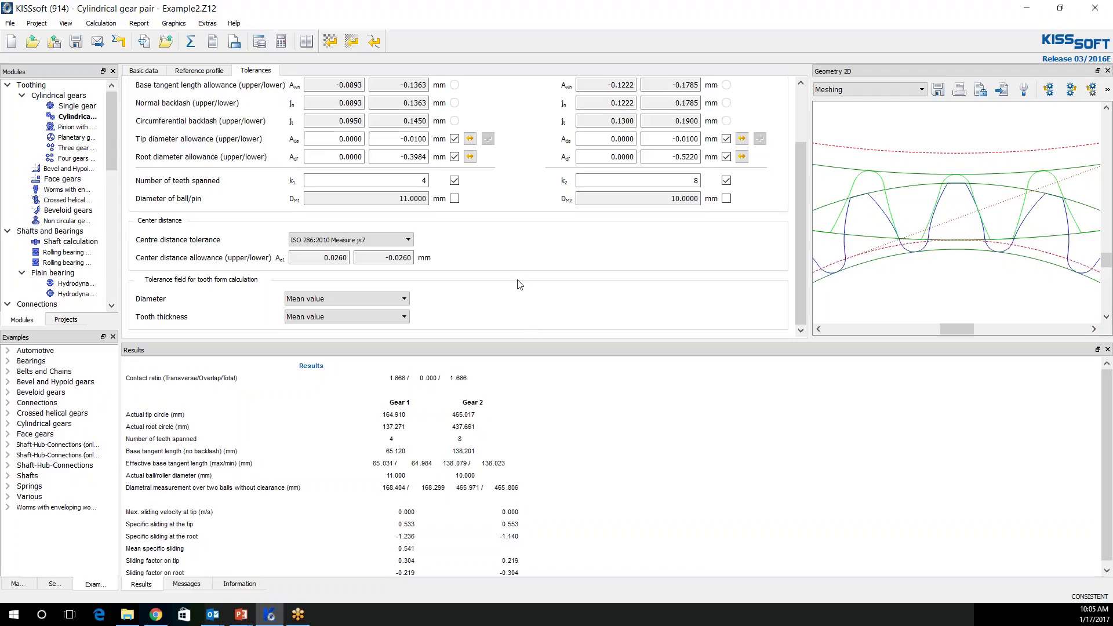
Step: Switch to the strength Rating module and enlarge its settings area above the results
left_click(101, 23)
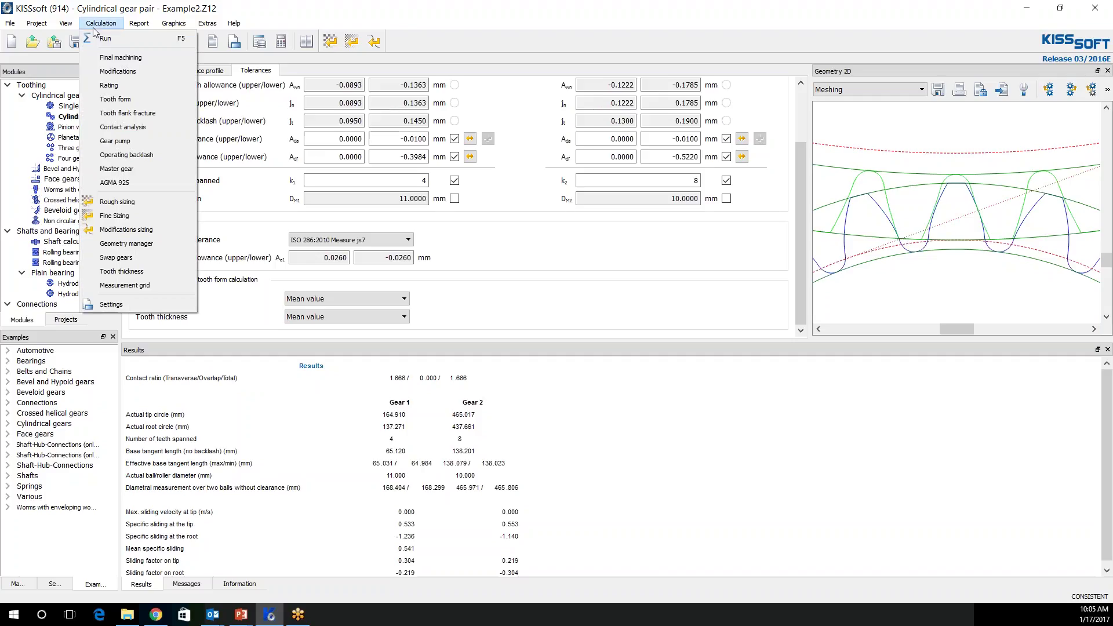
left_click(109, 85)
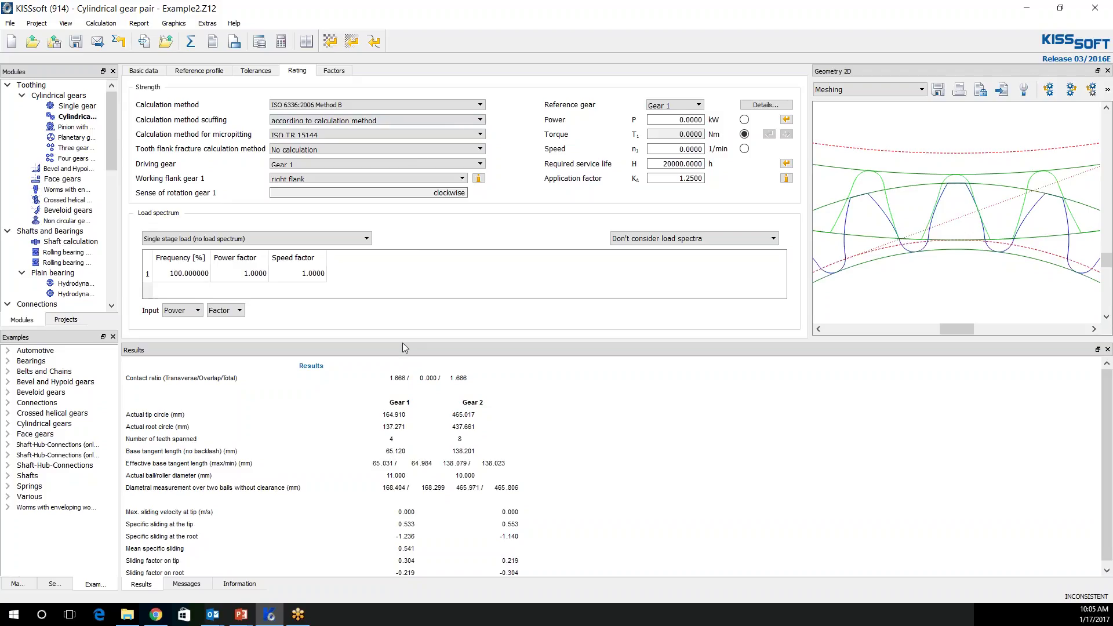
left_click_drag(402, 343, 401, 380)
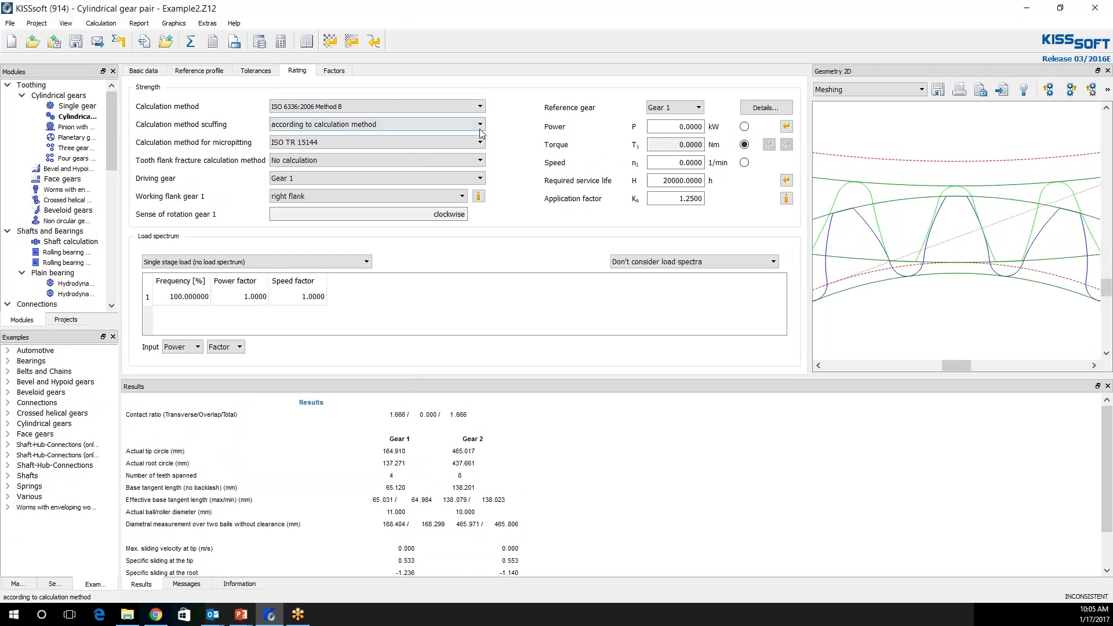
Step: Rate the gear pair at 75 kW power and 440.8 1/min speed
left_click(690, 127)
type("75")
key("Tab")
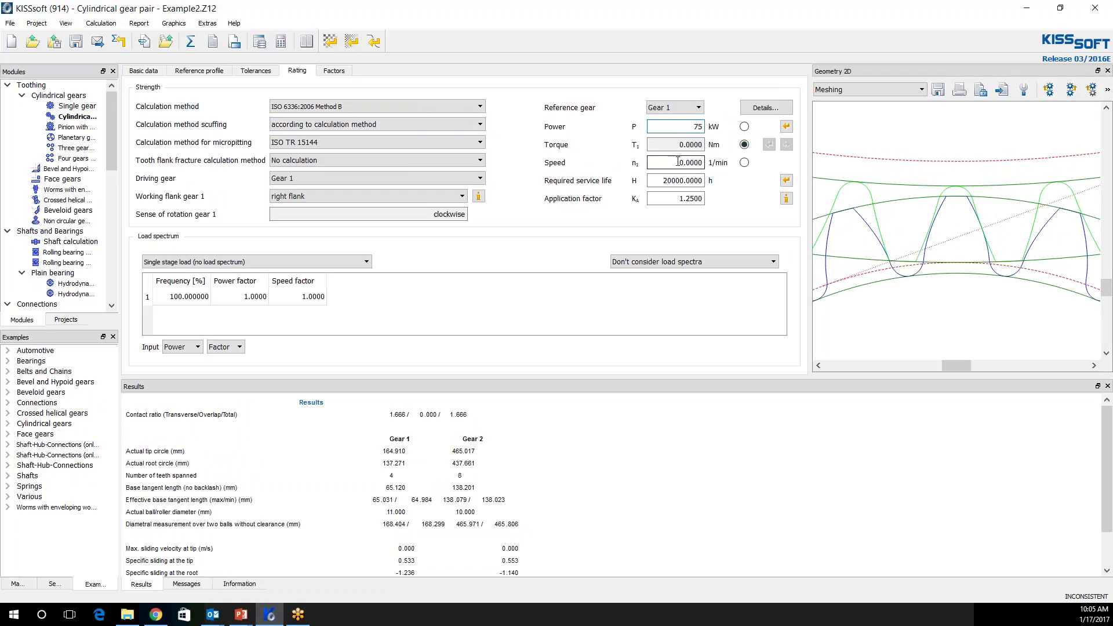
type("440.8")
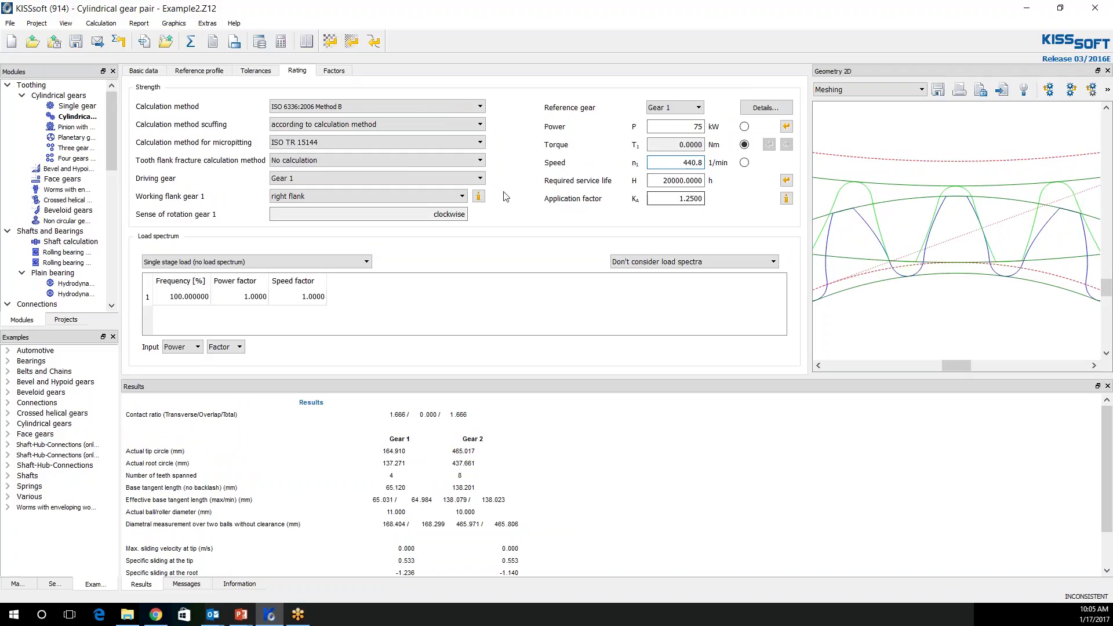
left_click(191, 41)
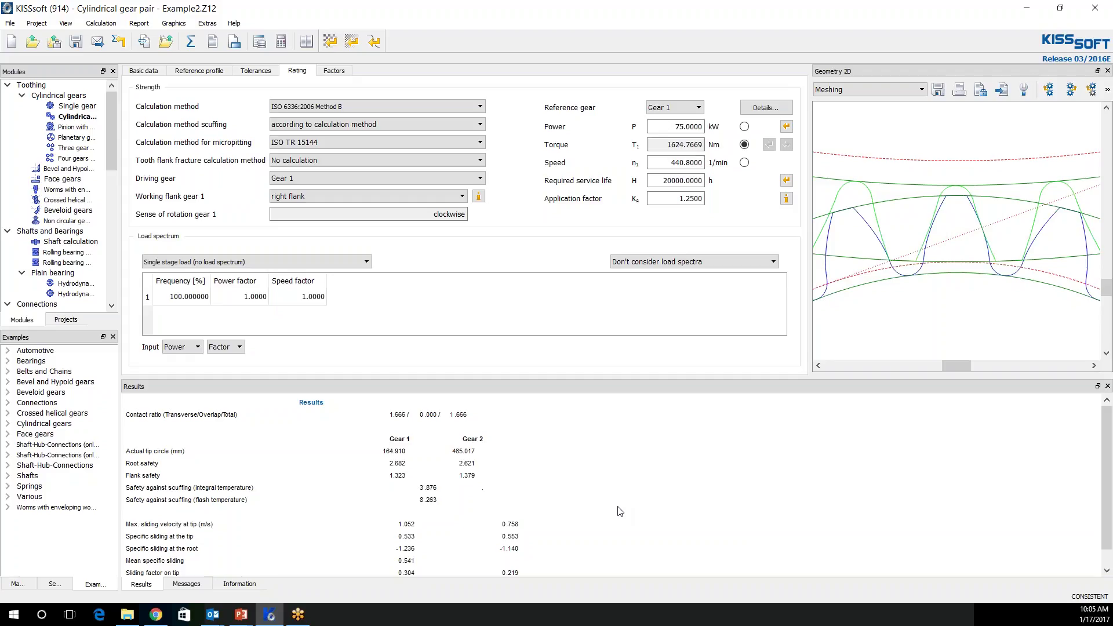
scroll(633, 510, "down", 1)
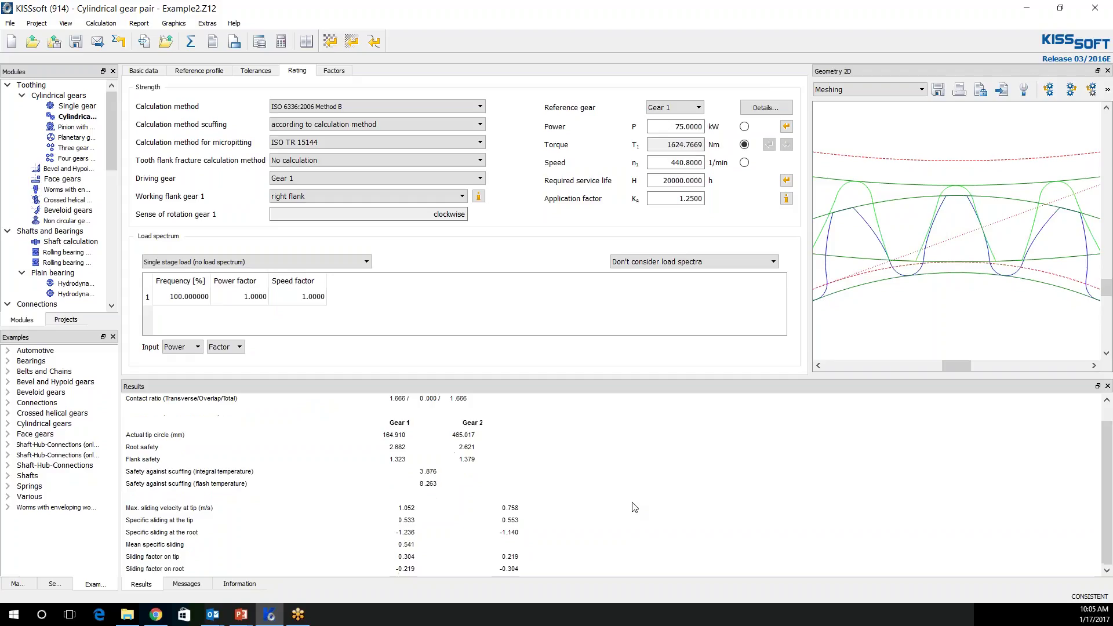
scroll(634, 507, "up", 1)
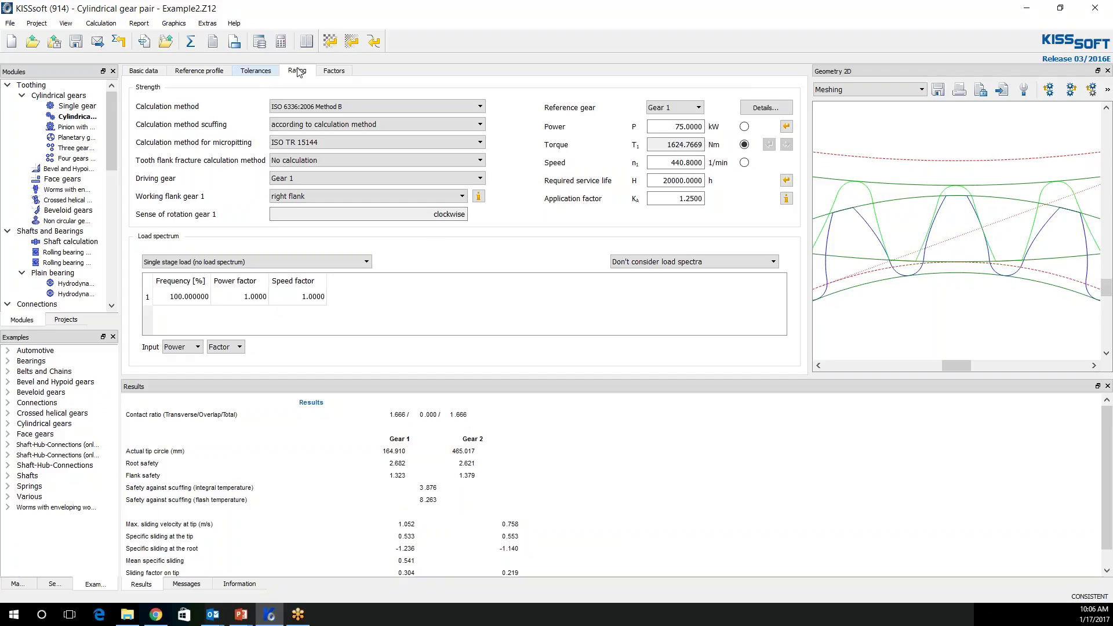
Step: Set the pinion shaft type to ISO 6336 Picture 13a, view its reference pictures, and recalculate
left_click(334, 70)
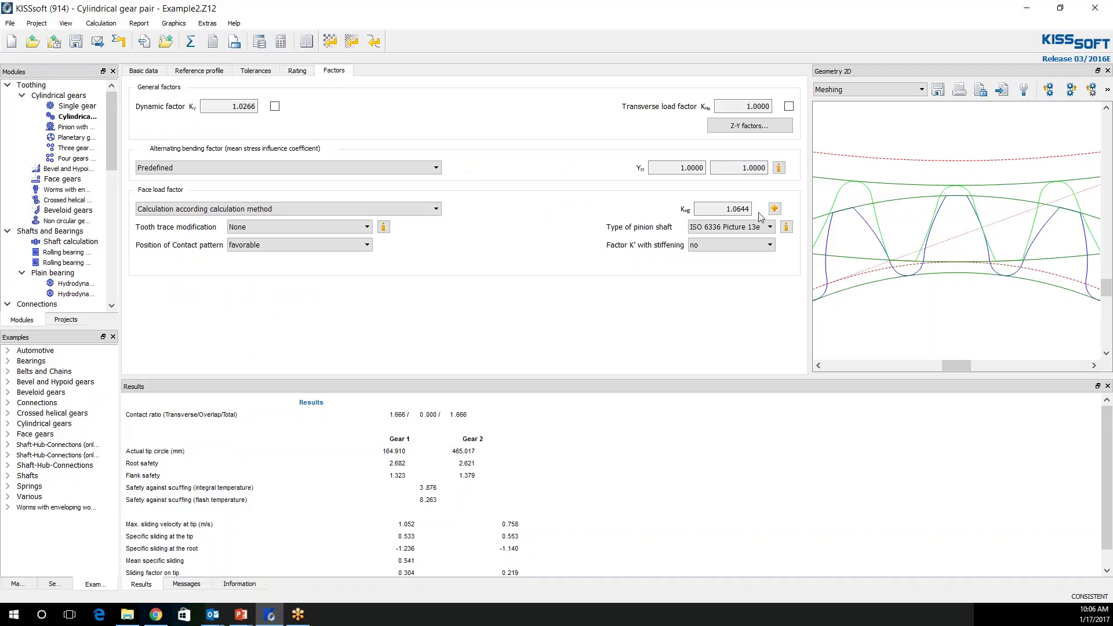
left_click(770, 226)
left_click(727, 236)
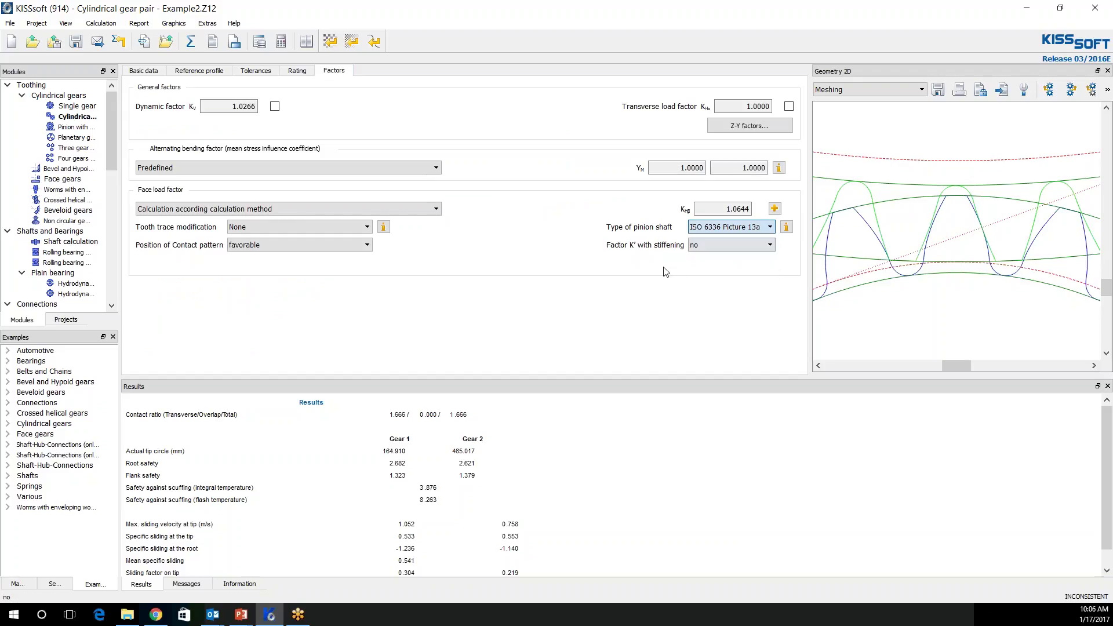
left_click(786, 227)
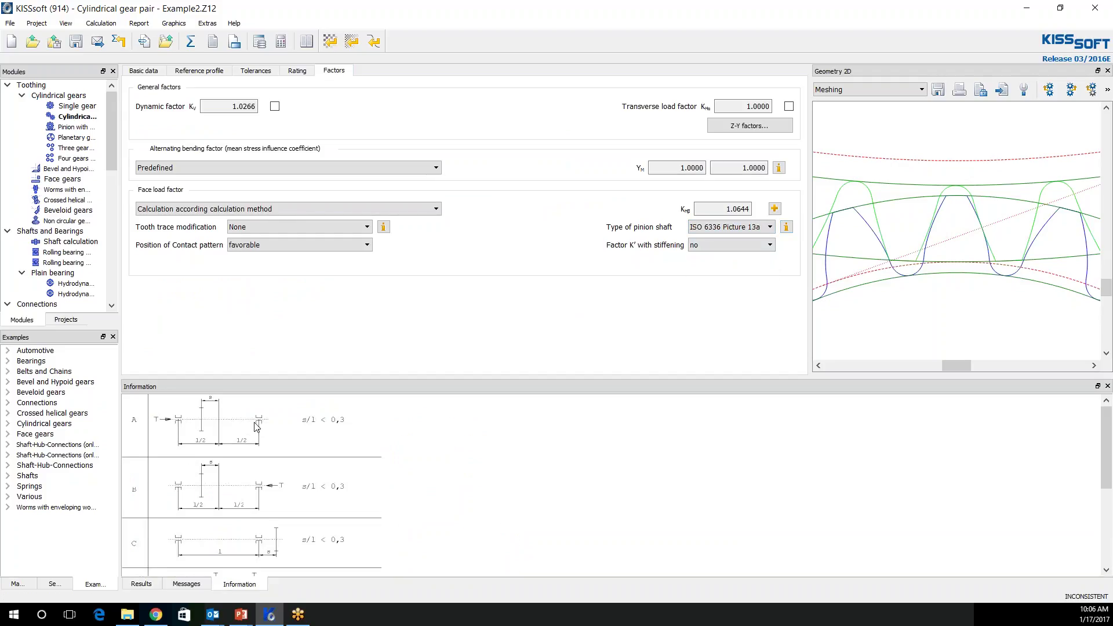
left_click(190, 41)
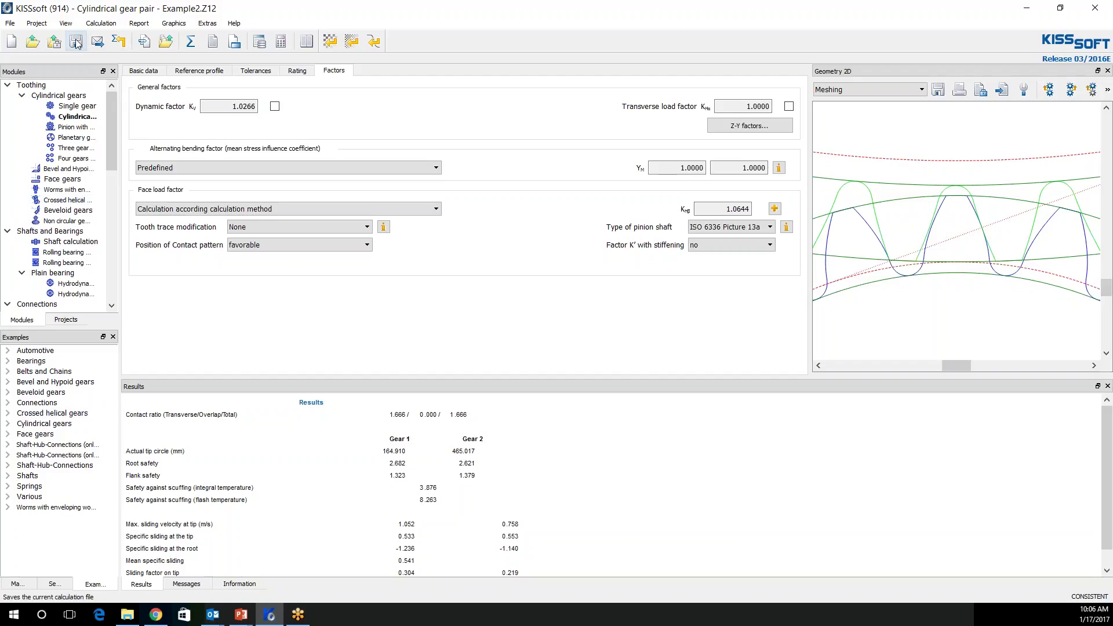
Step: Open the CylGearPair 1 example, then load GearPair1.Z12 from the recent files
left_click(8, 424)
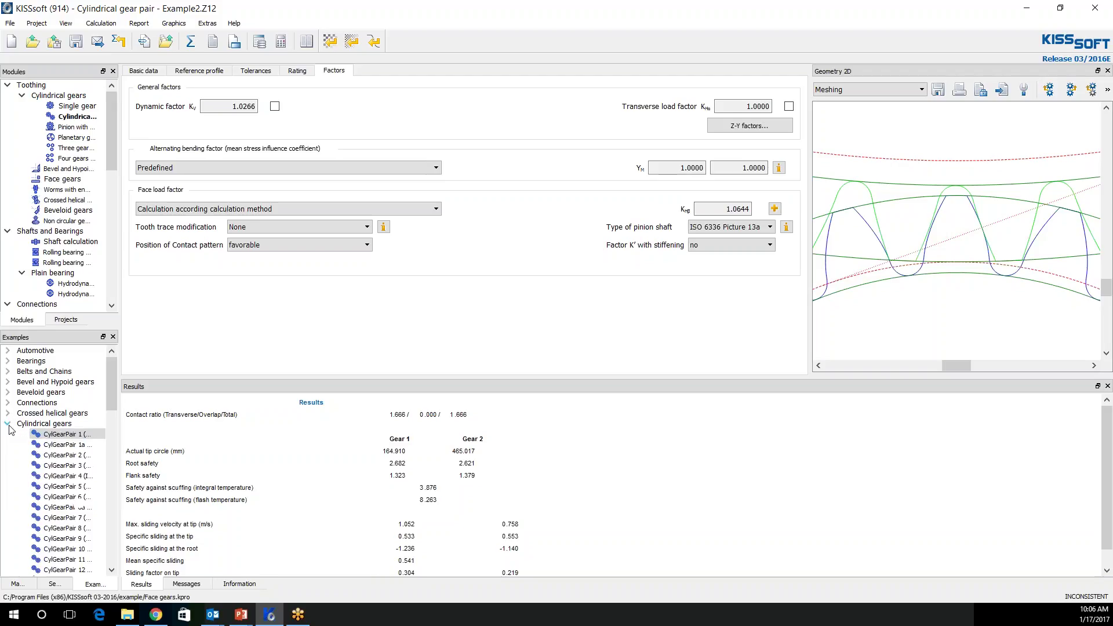
left_click(144, 72)
left_click(62, 436)
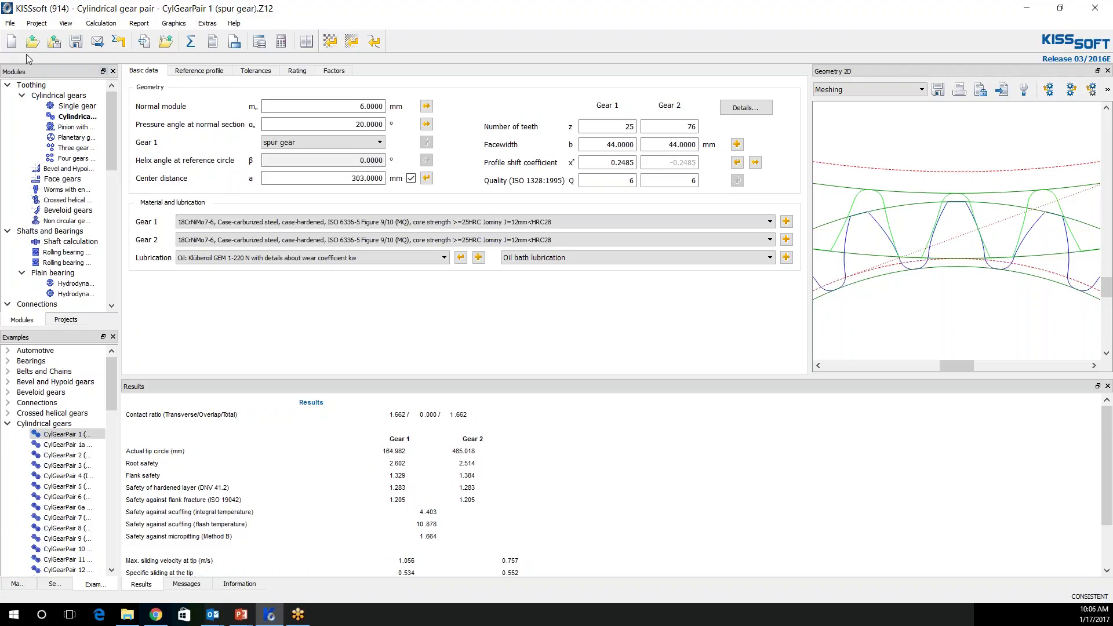
left_click(10, 23)
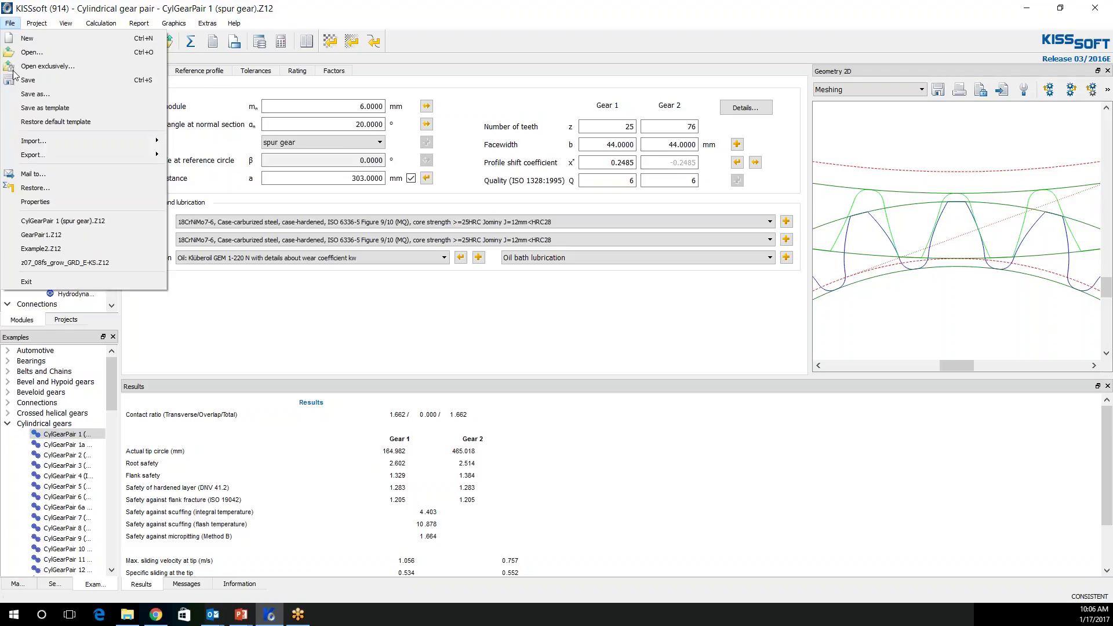
left_click(39, 234)
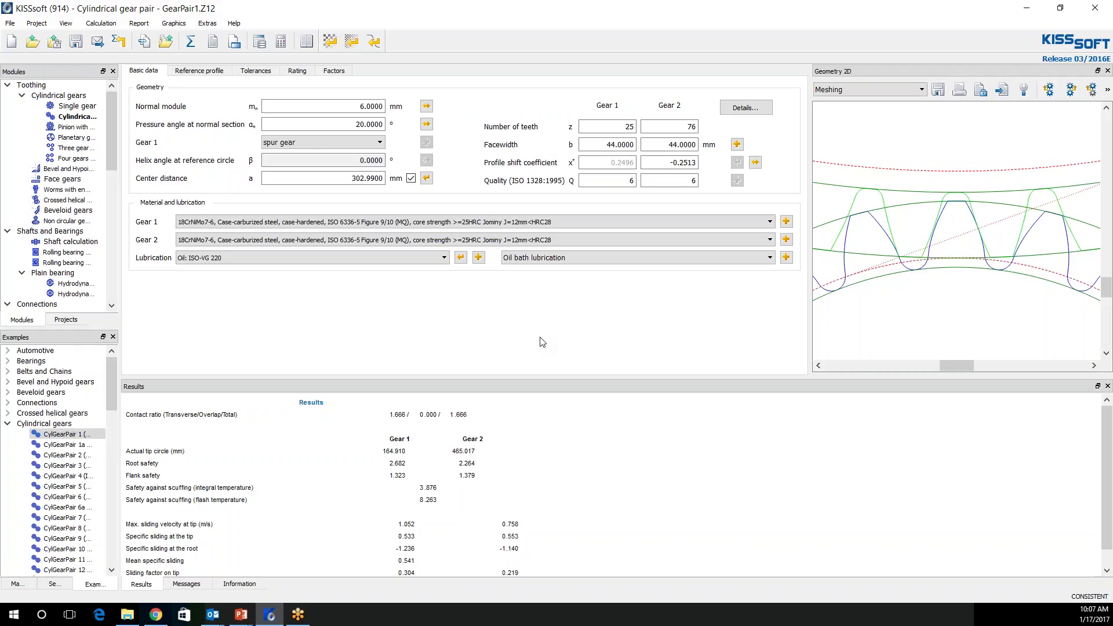
Step: Chart specific sliding in an enlarged Evaluation window, then switch to the KISSsoft USA YouTube page
left_click(173, 23)
mouse_move(191, 66)
left_click(282, 66)
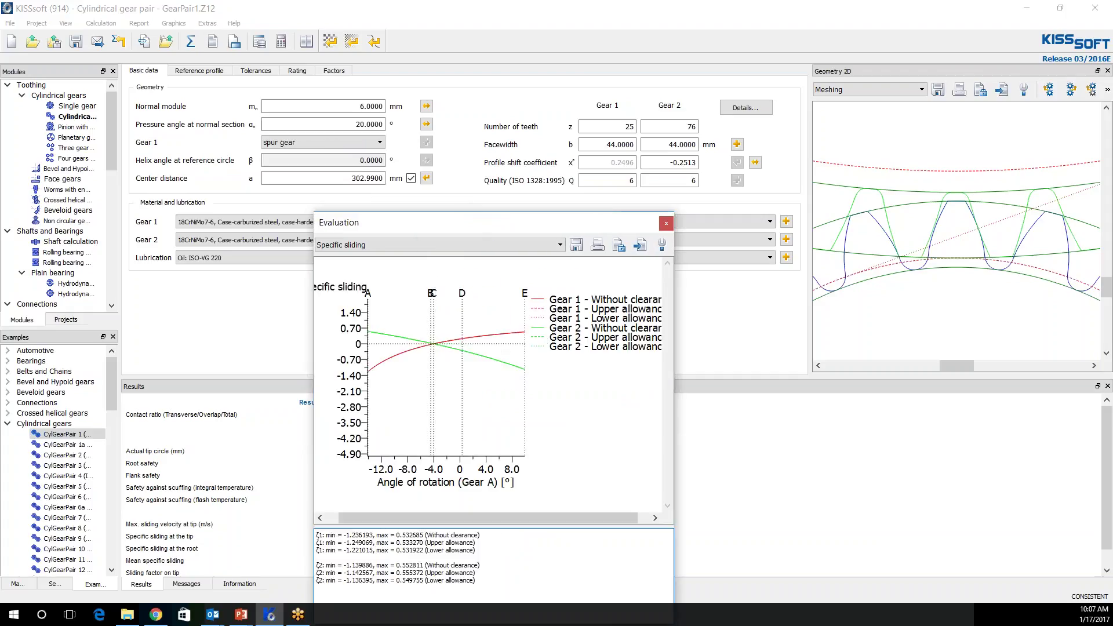
left_click_drag(313, 211, 176, 136)
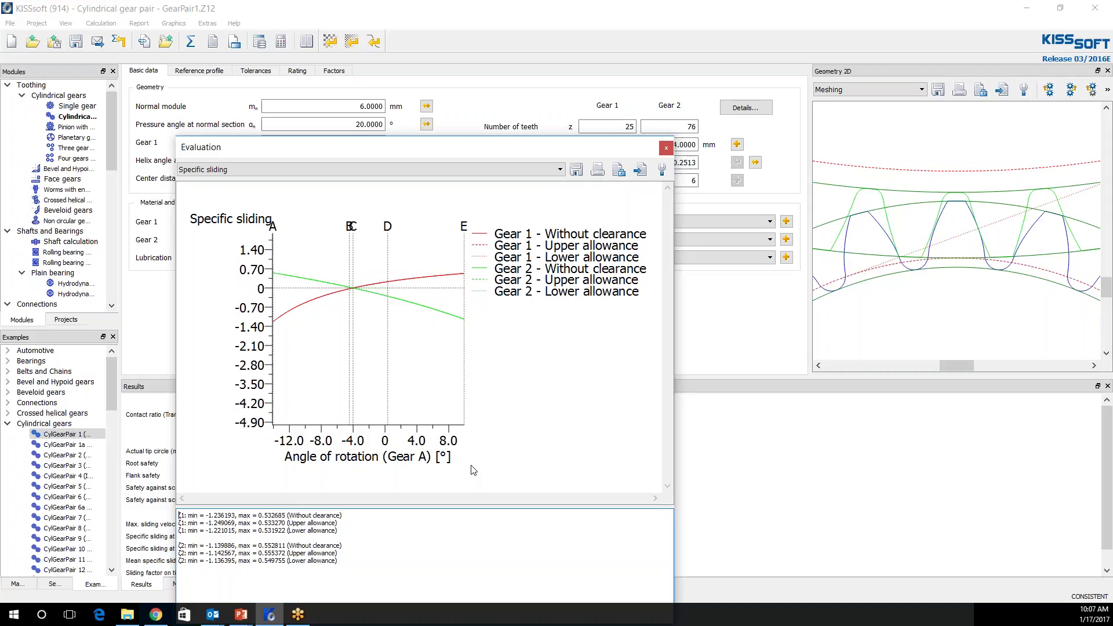
left_click(156, 615)
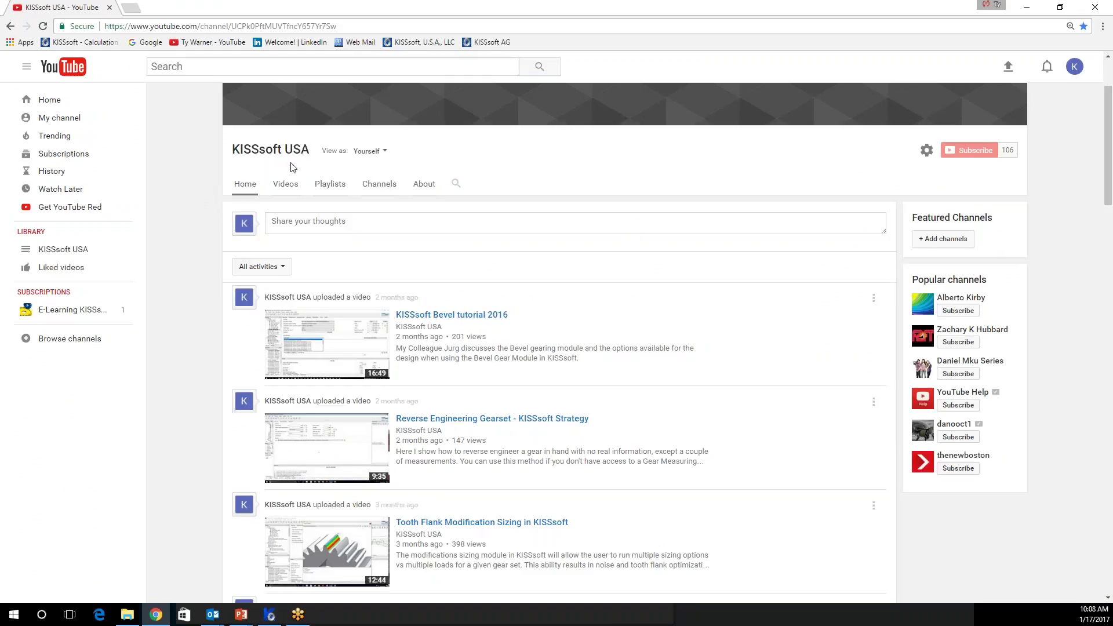
scroll(796, 378, "down", 5)
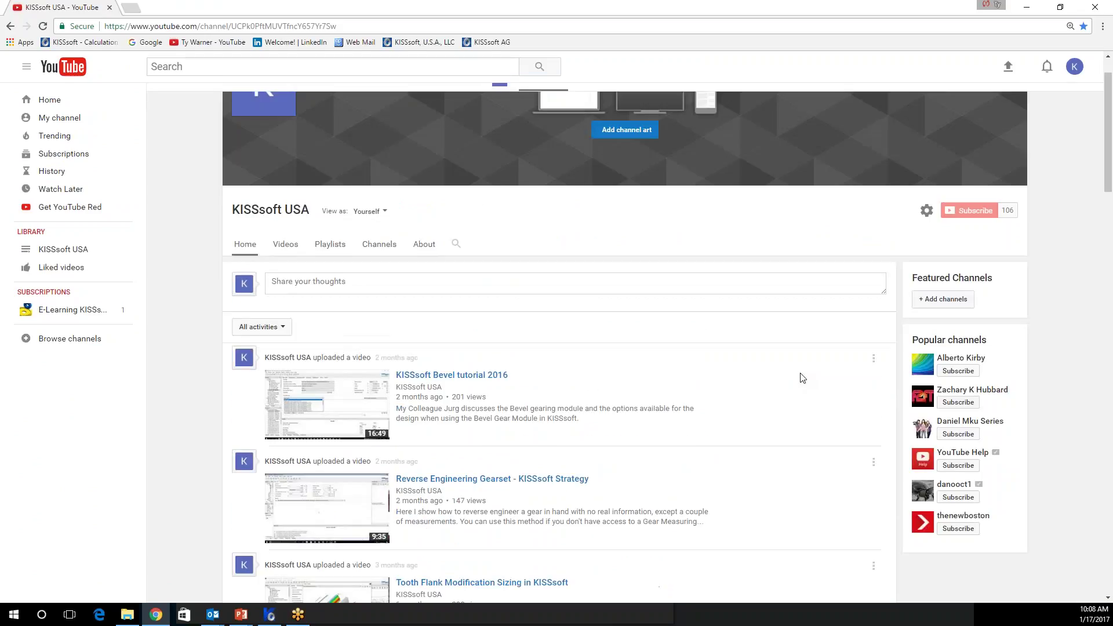